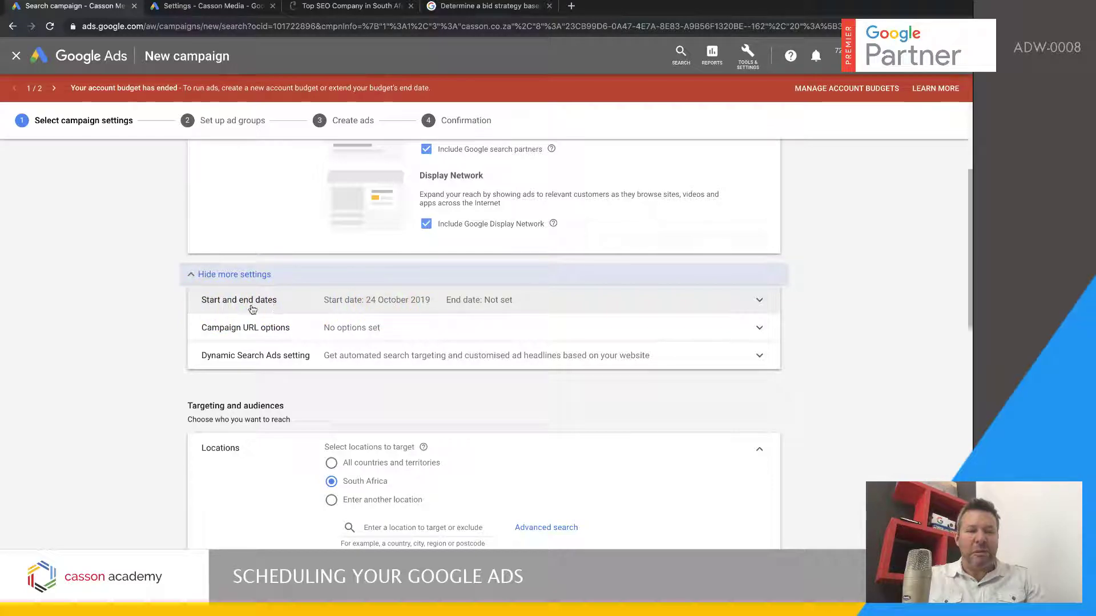
- Set the campaign's end date to 31 Oct 2019 in the start and end dates settings
click(418, 301)
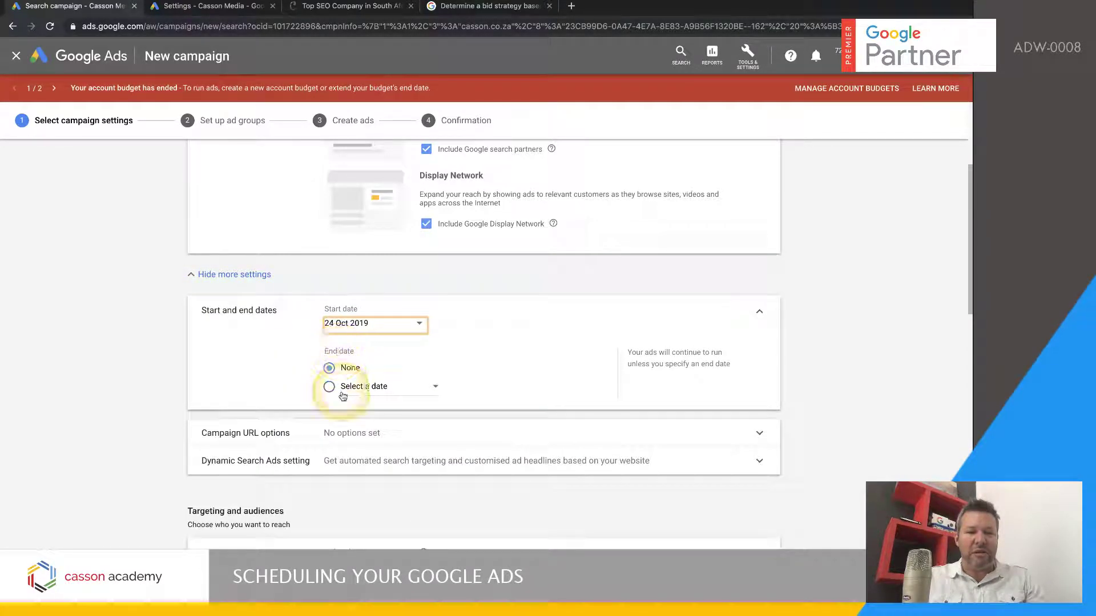
click(358, 390)
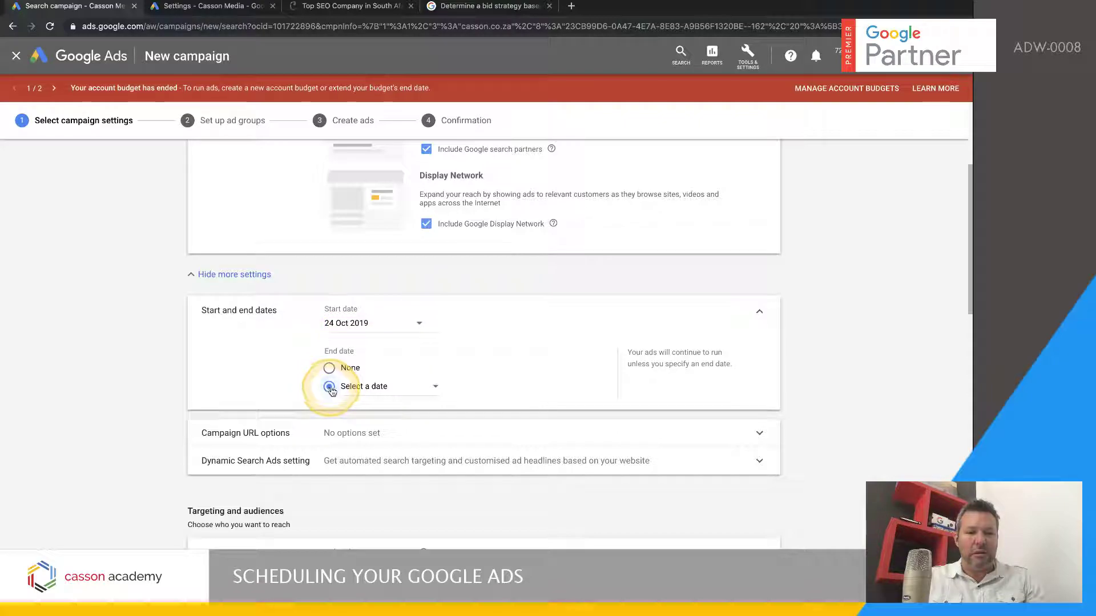
click(365, 387)
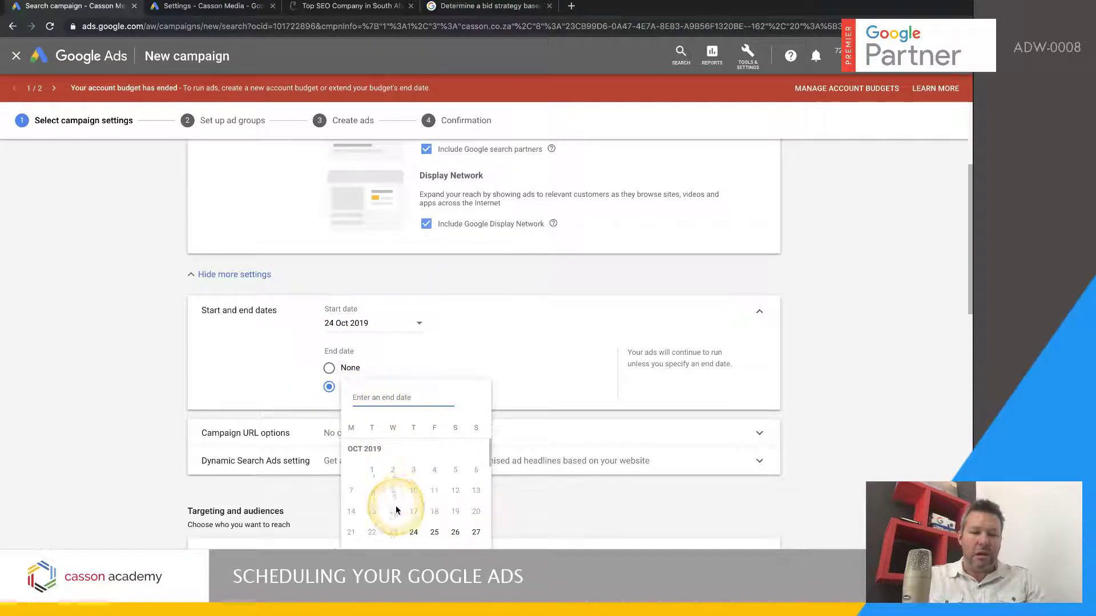
click(414, 552)
click(318, 454)
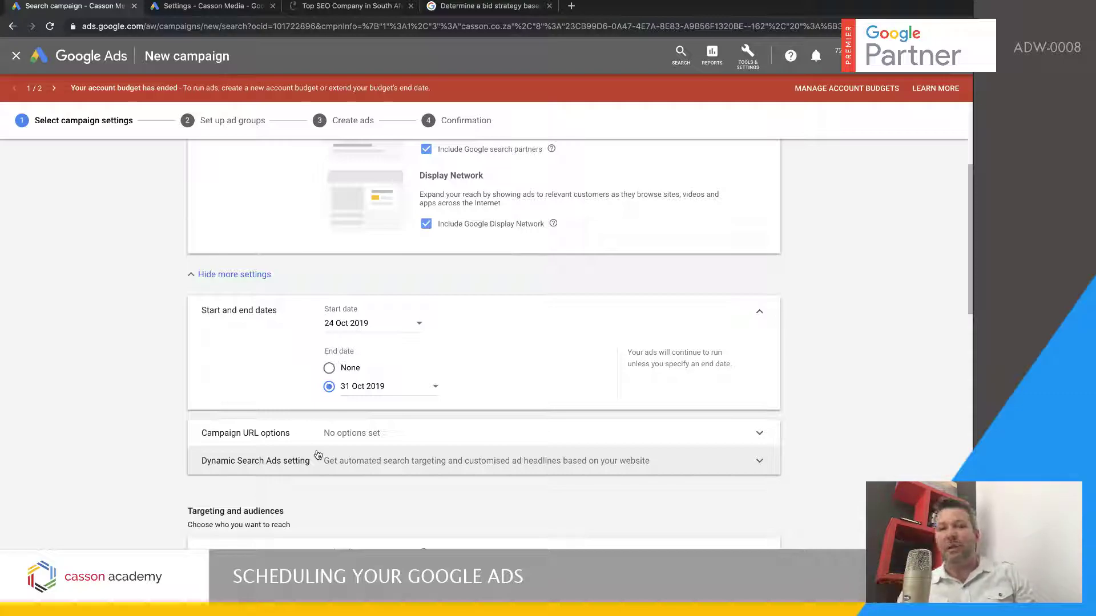
click(366, 382)
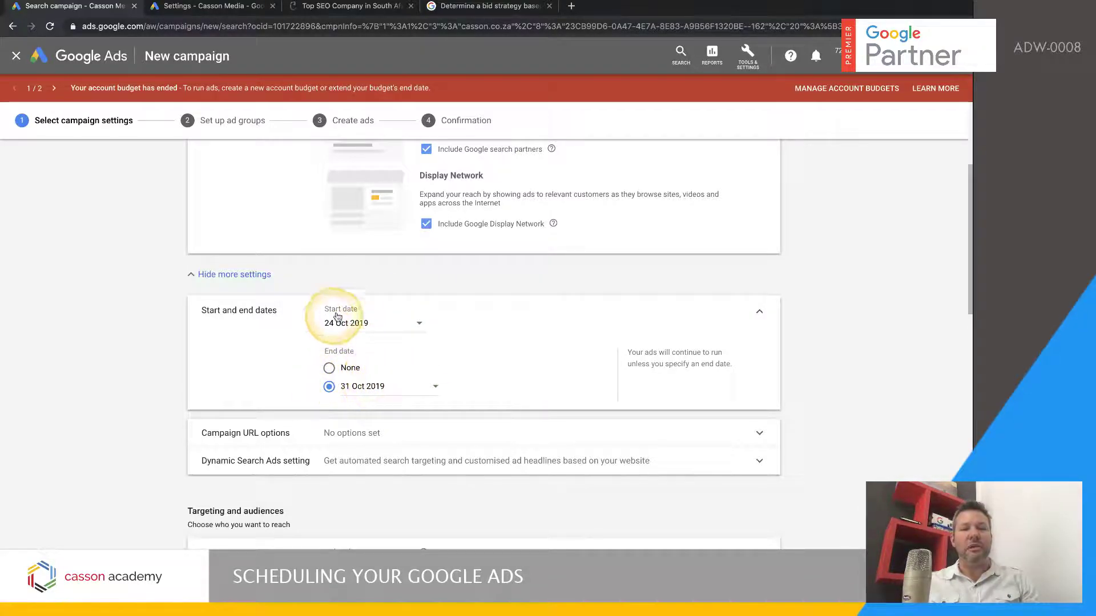
- Collapse the additional campaign settings that contain the start and end dates
click(221, 274)
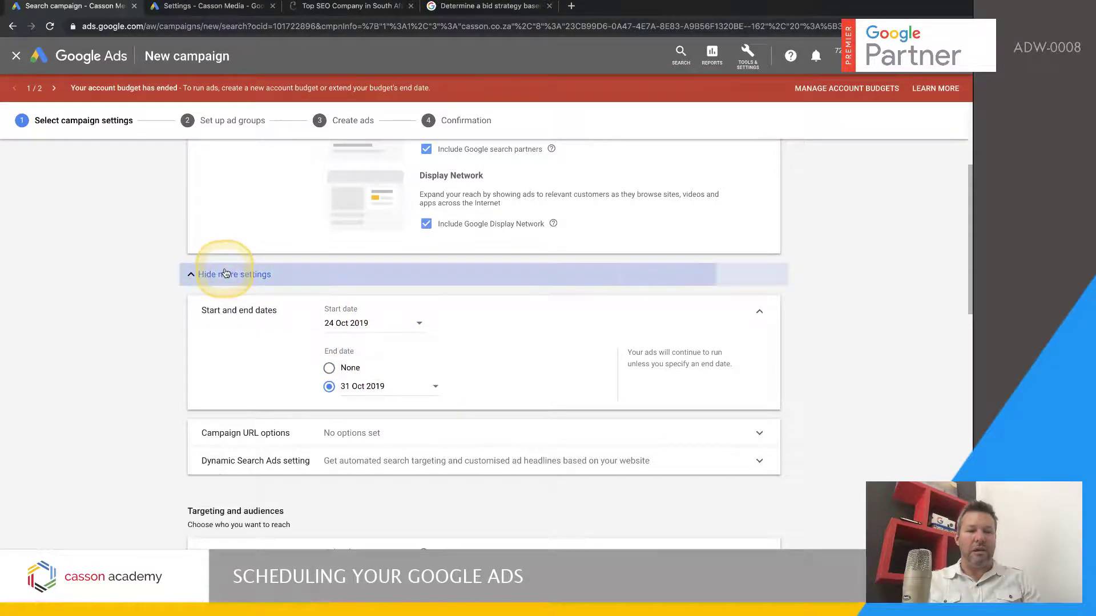
click(204, 275)
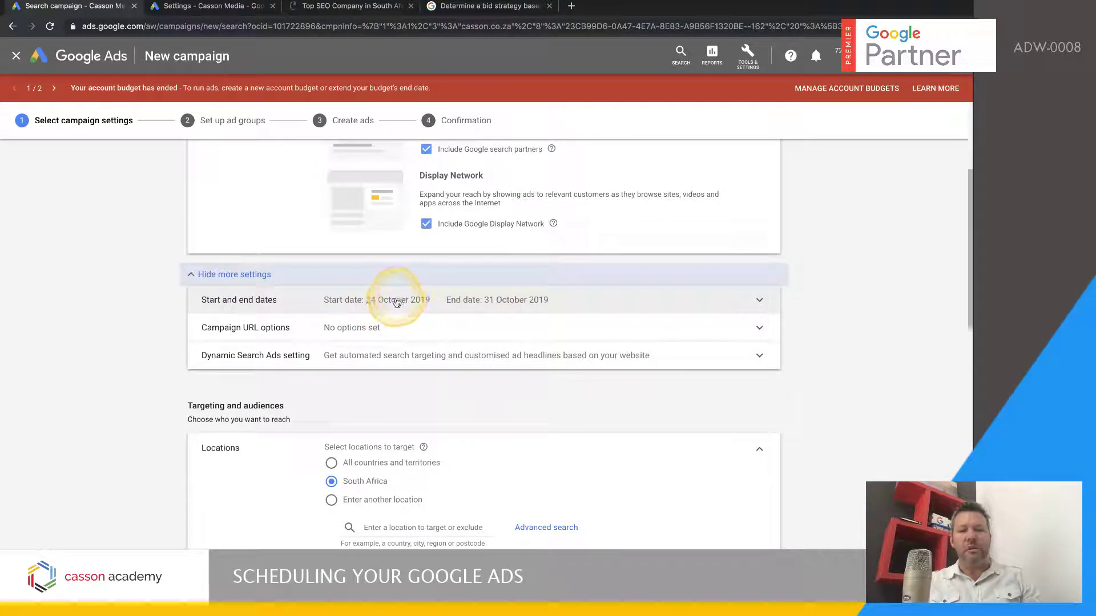
click(276, 274)
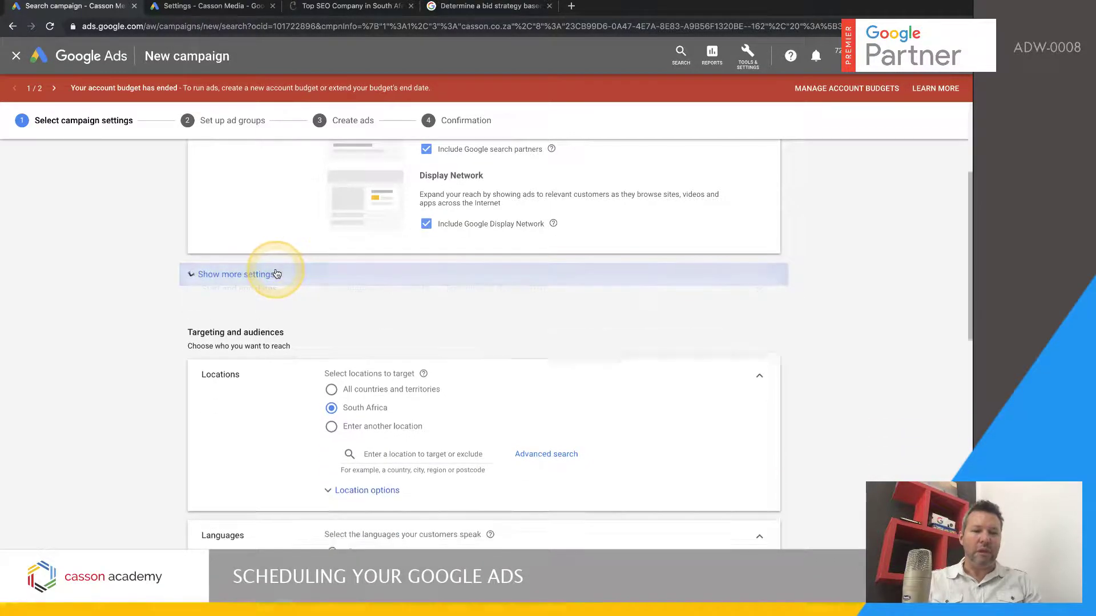
- Expand the ad schedule within the additional budget and bidding settings
scroll(328, 299, down, 5)
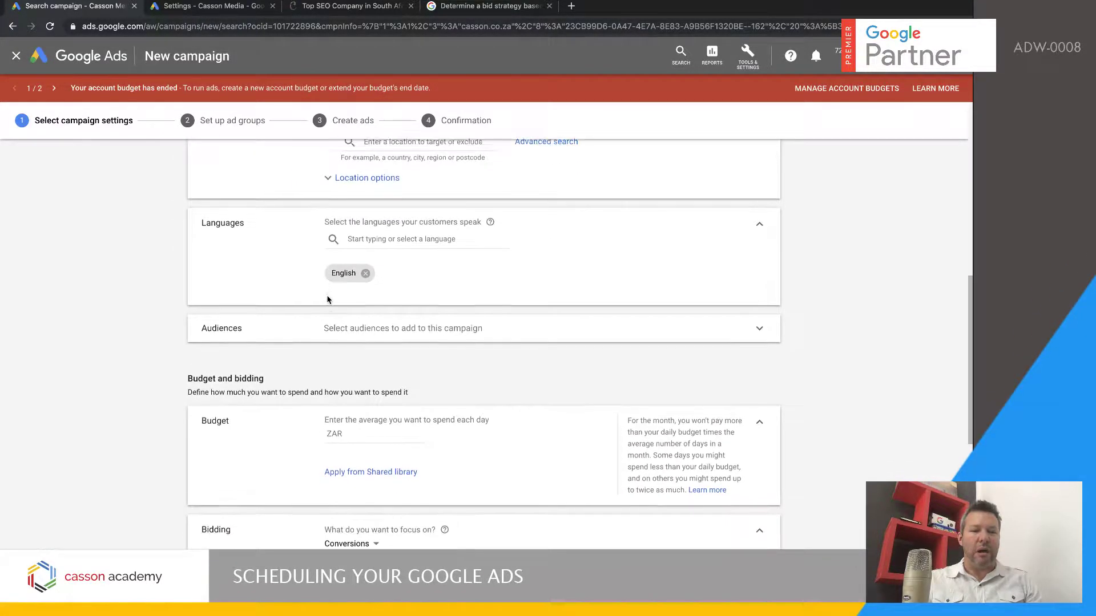
scroll(327, 299, down, 6)
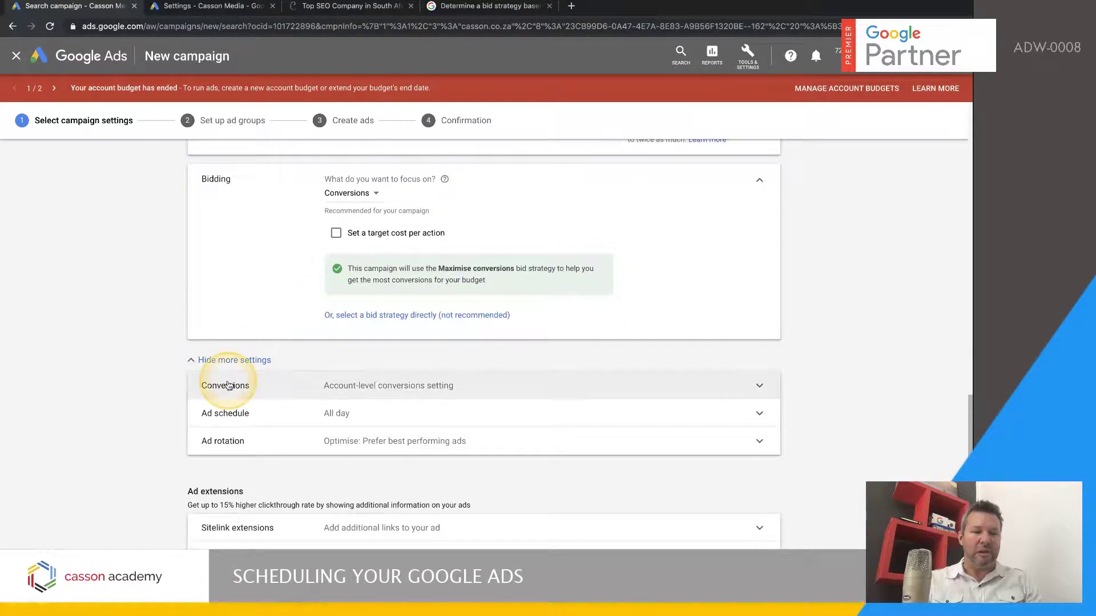
click(244, 360)
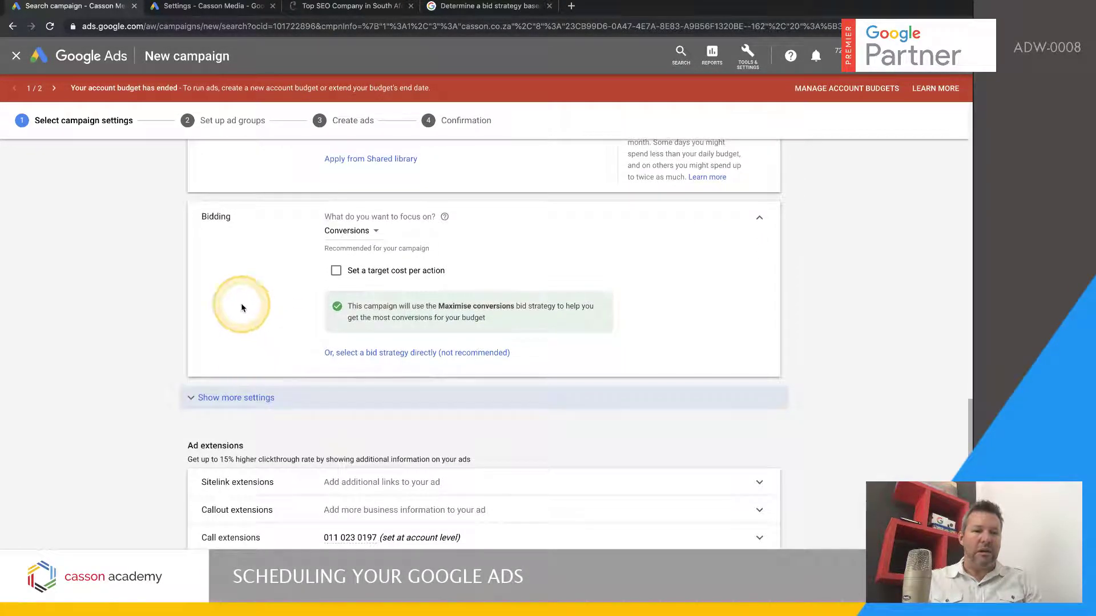
click(244, 398)
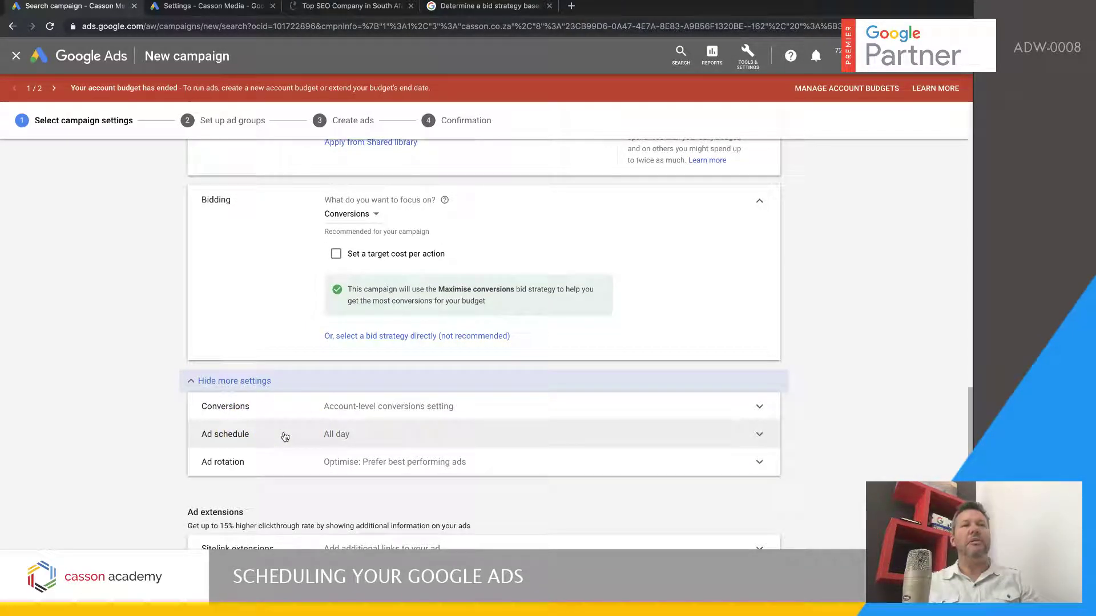
click(339, 429)
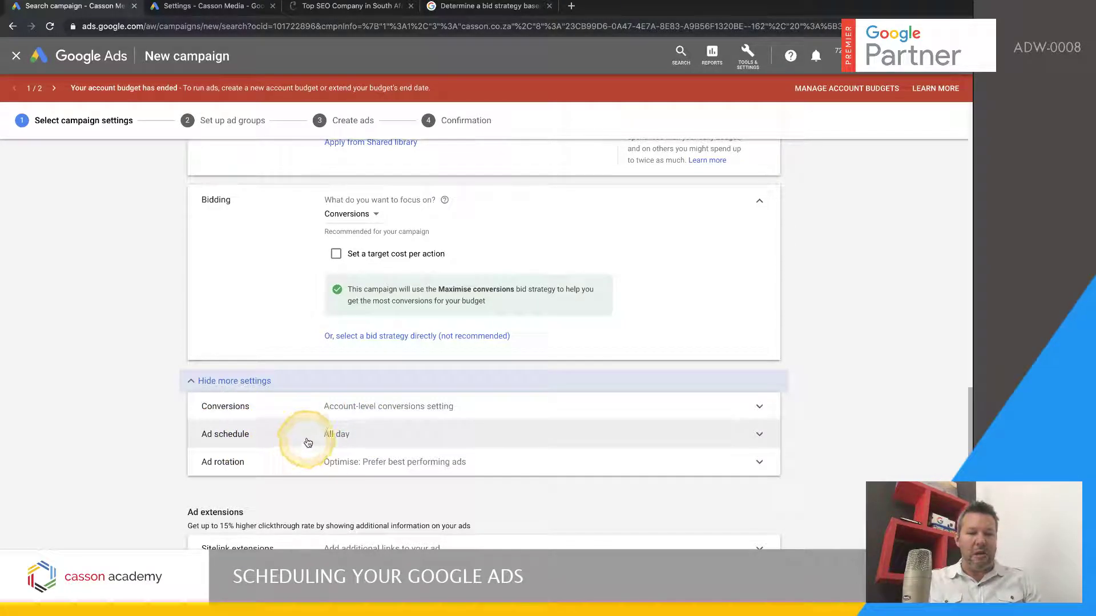
click(328, 439)
scroll(342, 451, down, 1)
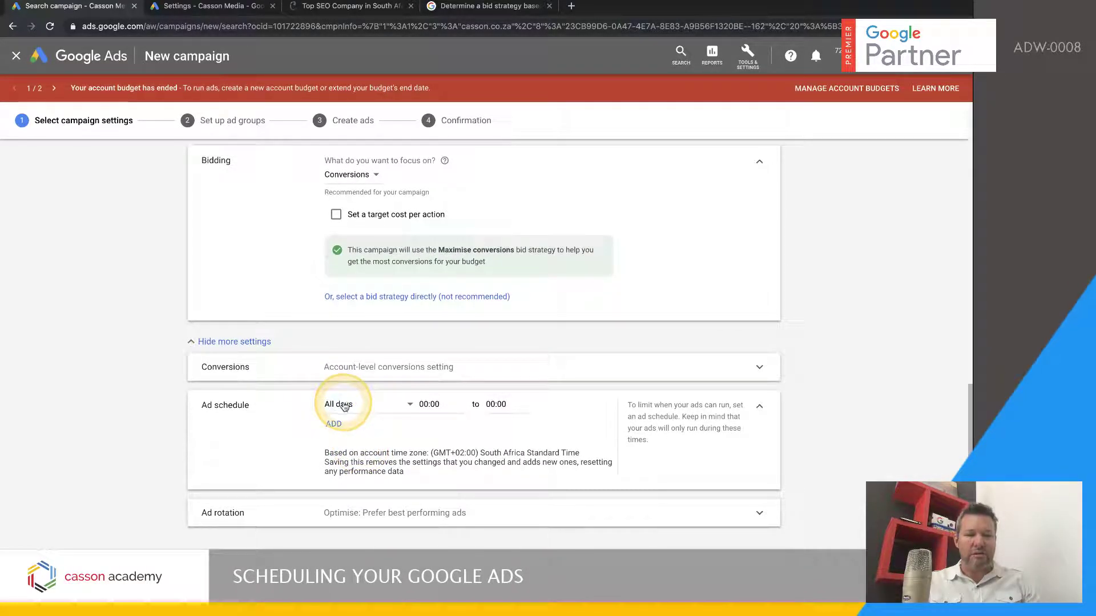
- Set the first ad schedule entry to Mondays - Fridays with a start time of 15:00
click(363, 406)
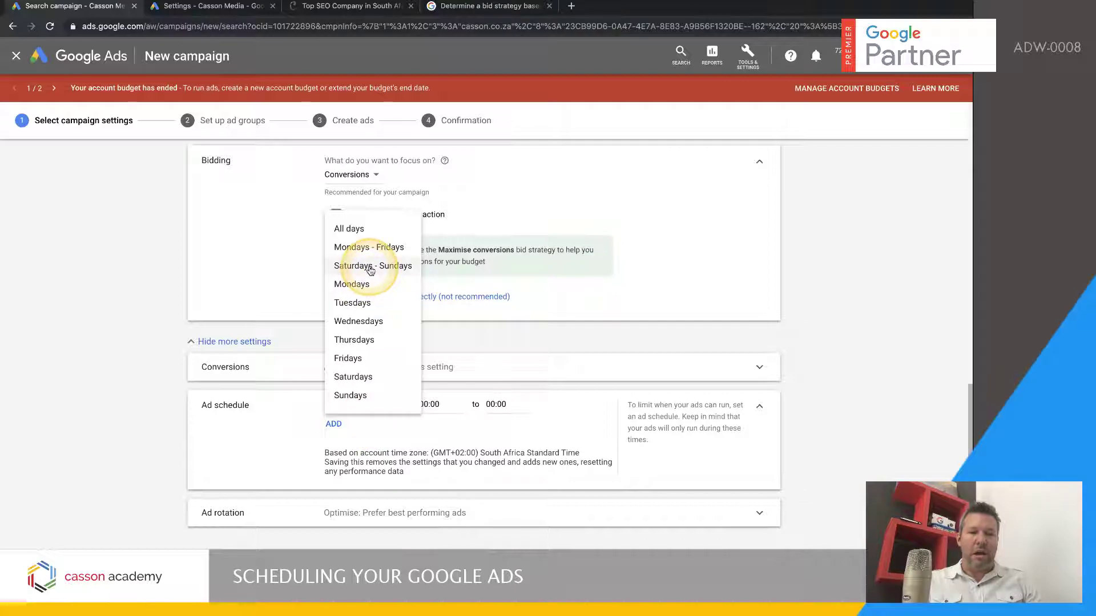
click(369, 249)
click(428, 407)
scroll(440, 354, down, 5)
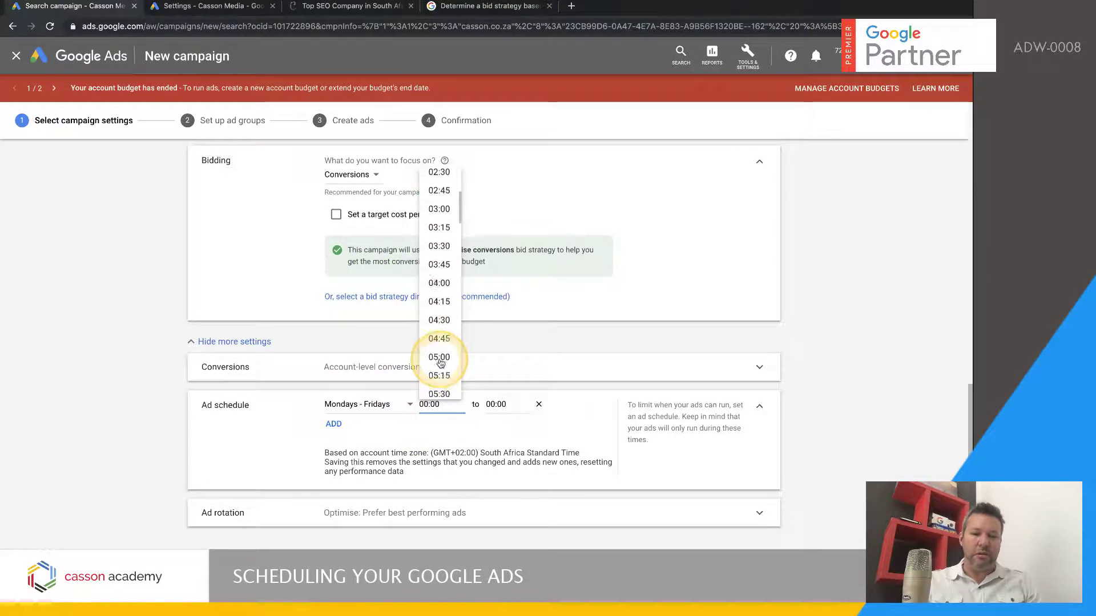
scroll(446, 308, down, 4)
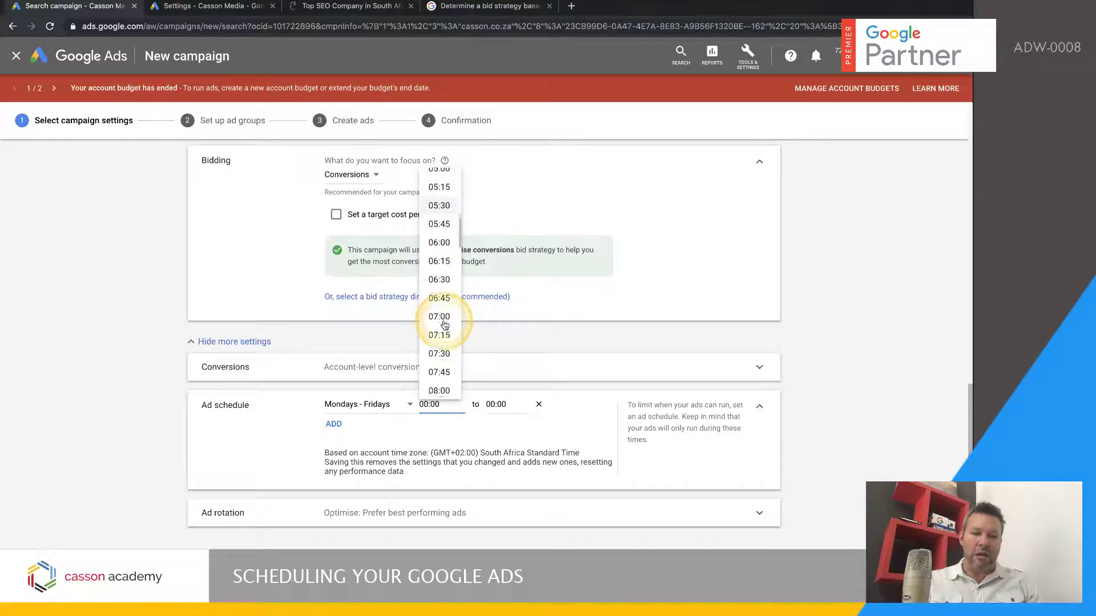
scroll(445, 324, down, 8)
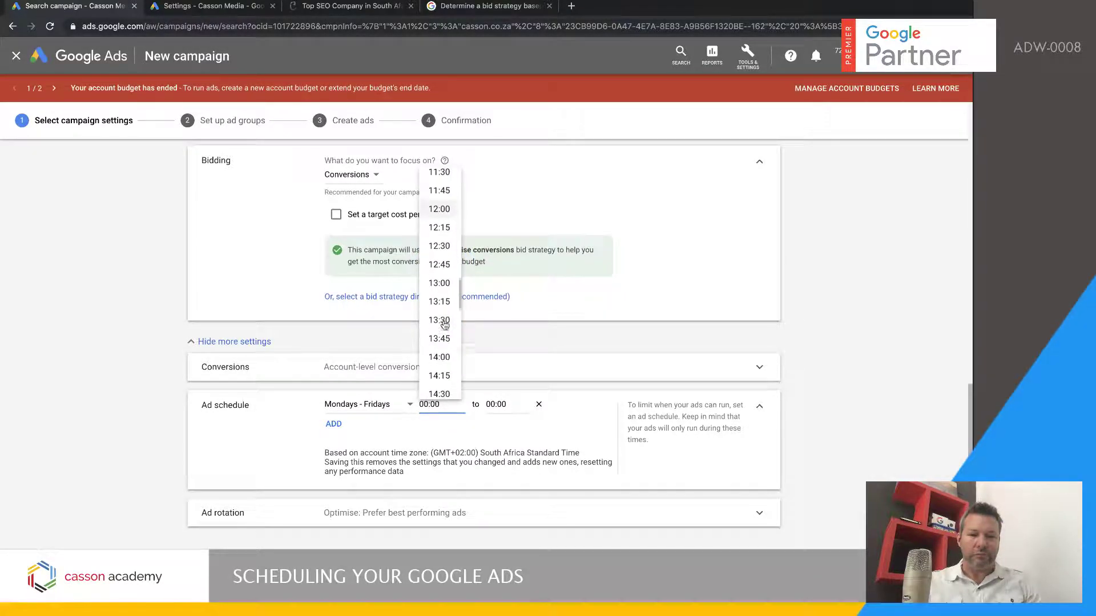
scroll(446, 325, down, 1)
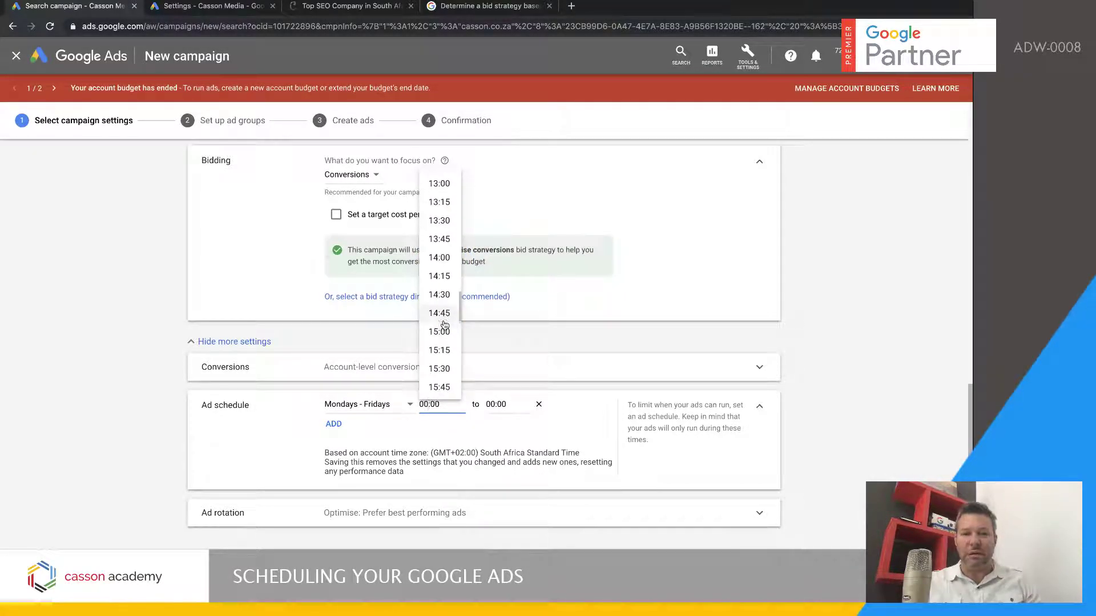
scroll(444, 323, down, 1)
click(443, 306)
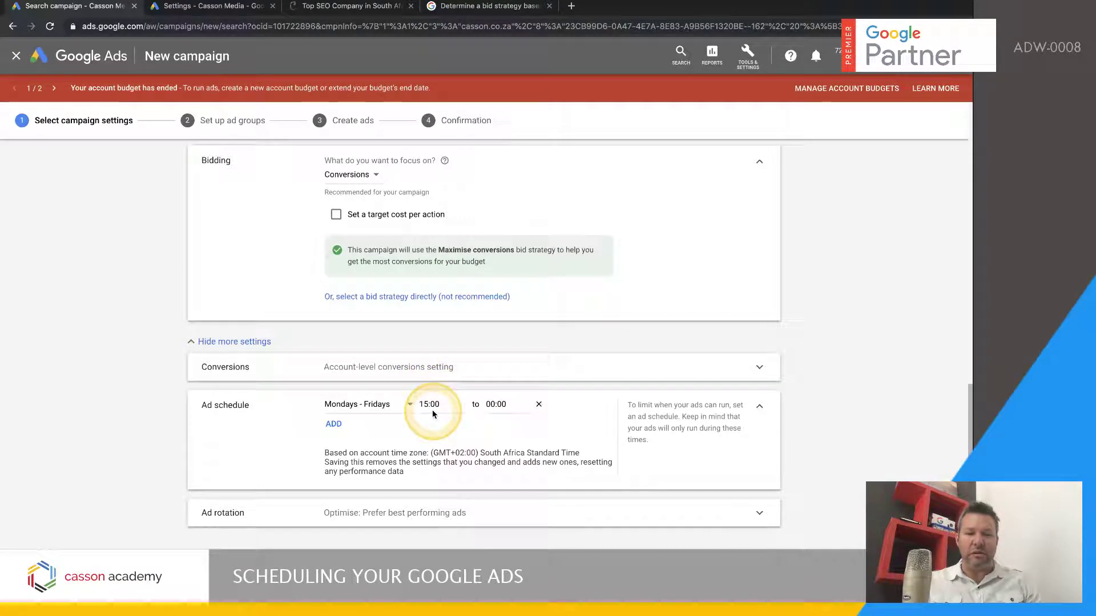
- Set the end time of the Mondays - Fridays schedule entry to 18:00
scroll(506, 329, down, 11)
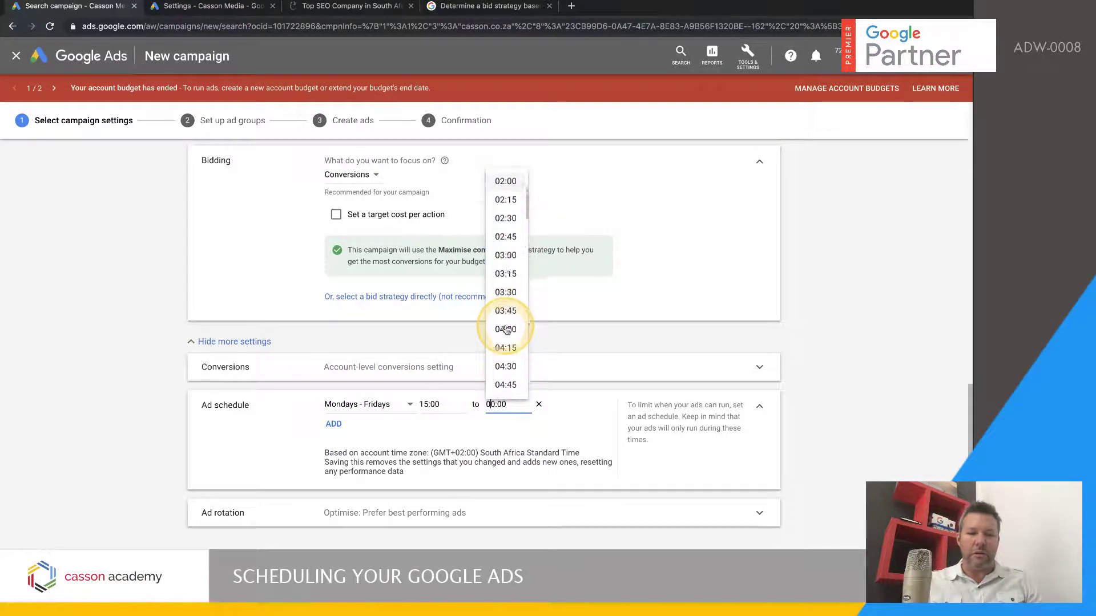
scroll(506, 329, down, 10)
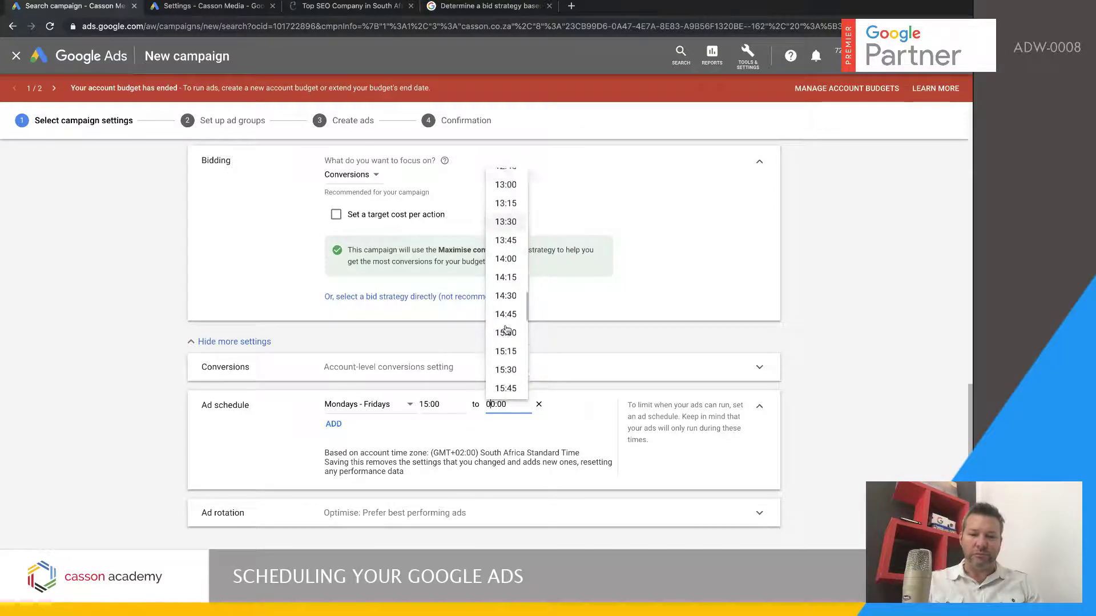
click(506, 342)
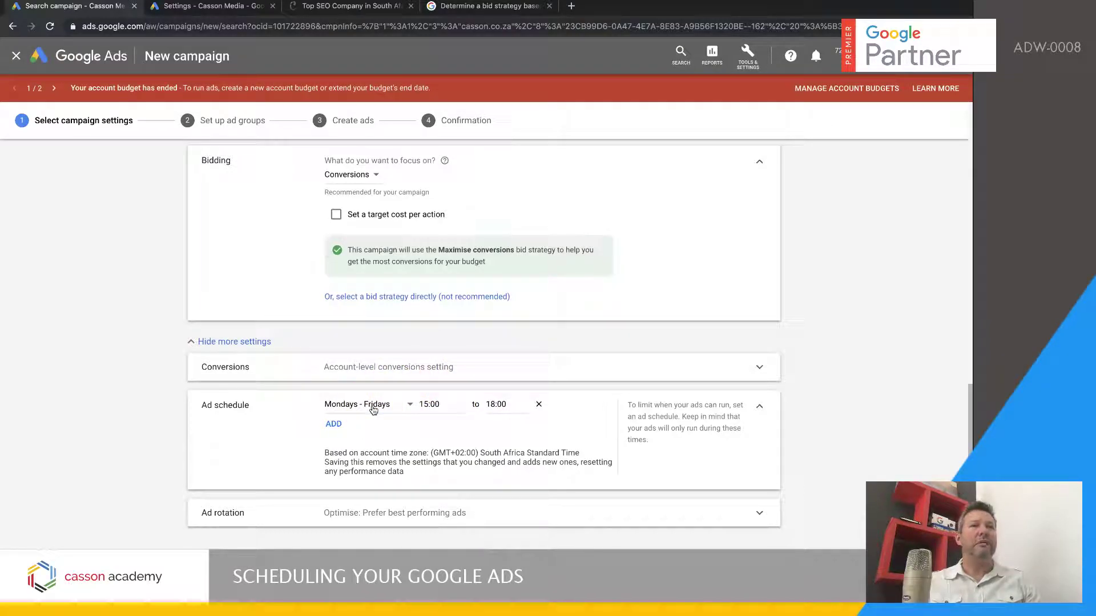
- Add a second ad schedule entry for Fridays with a start time of 14:00
click(341, 426)
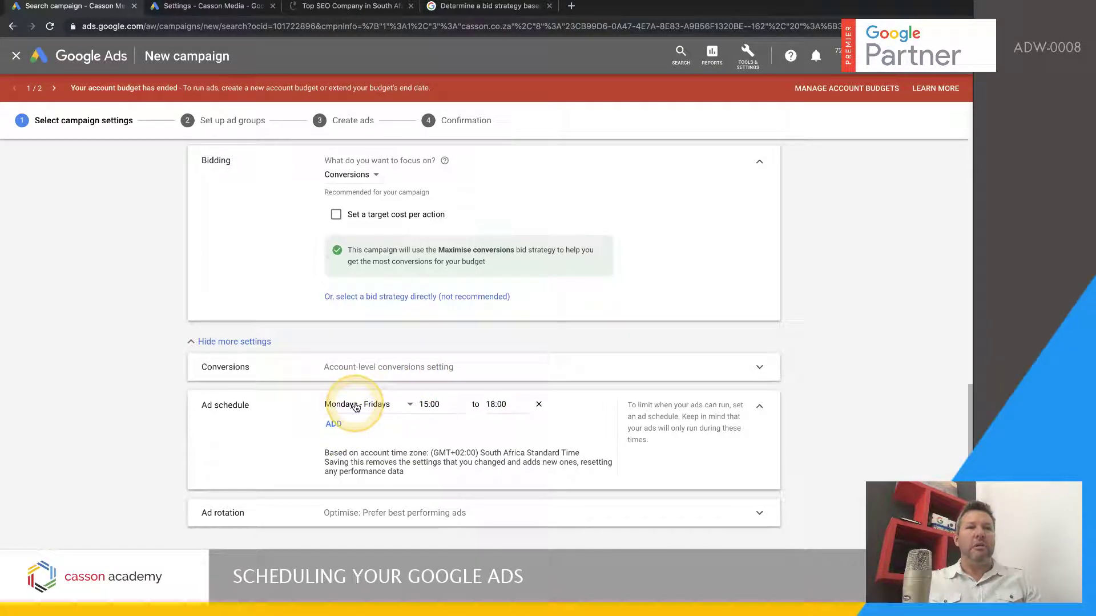
click(335, 422)
click(369, 425)
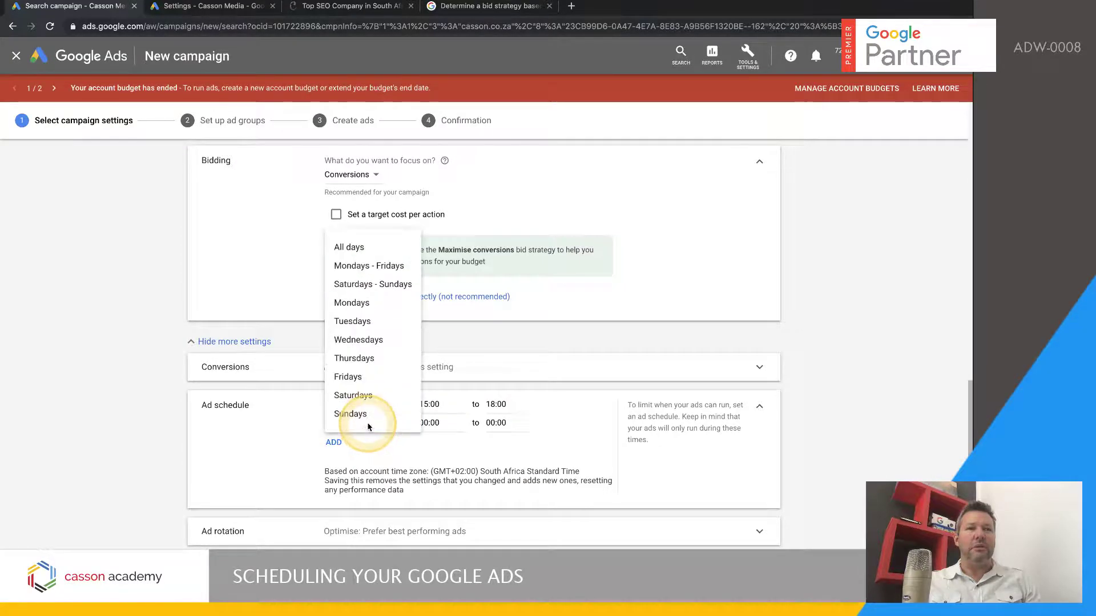
click(353, 376)
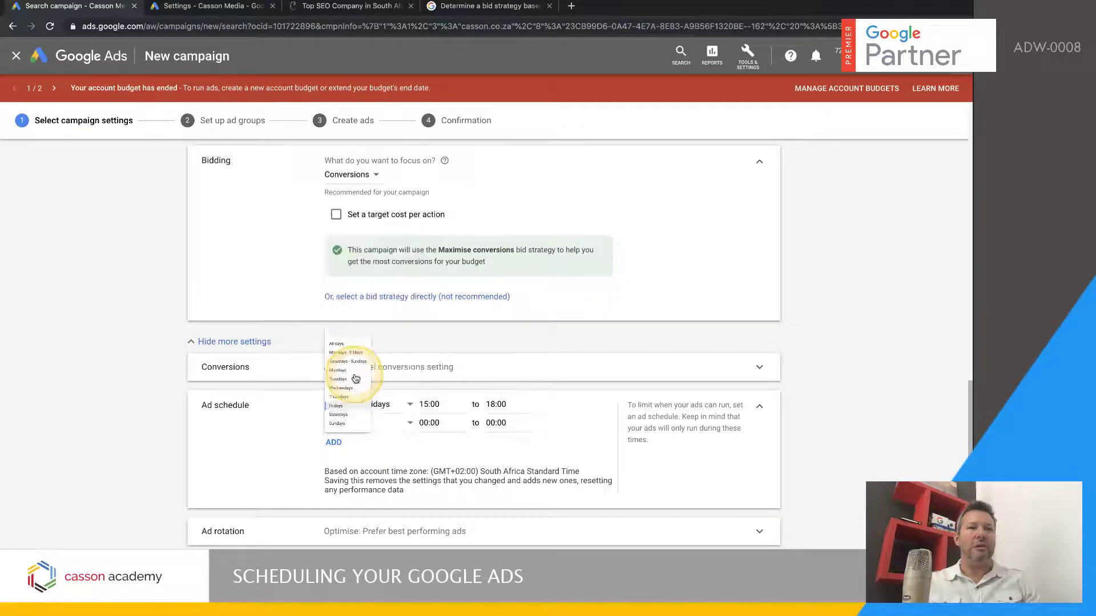
click(428, 423)
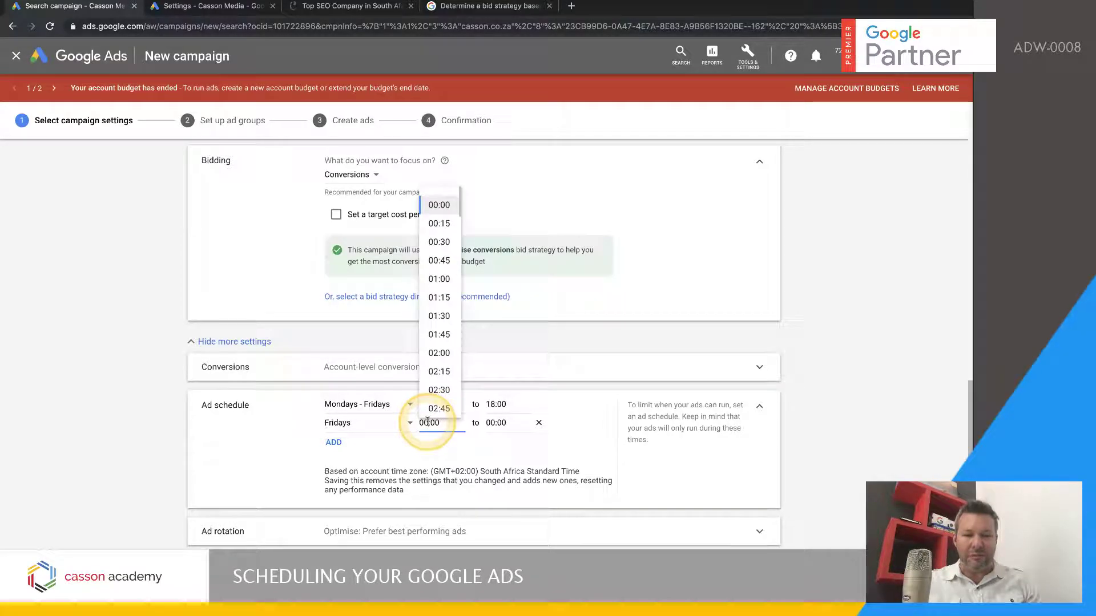
scroll(448, 381, down, 3)
scroll(449, 381, down, 15)
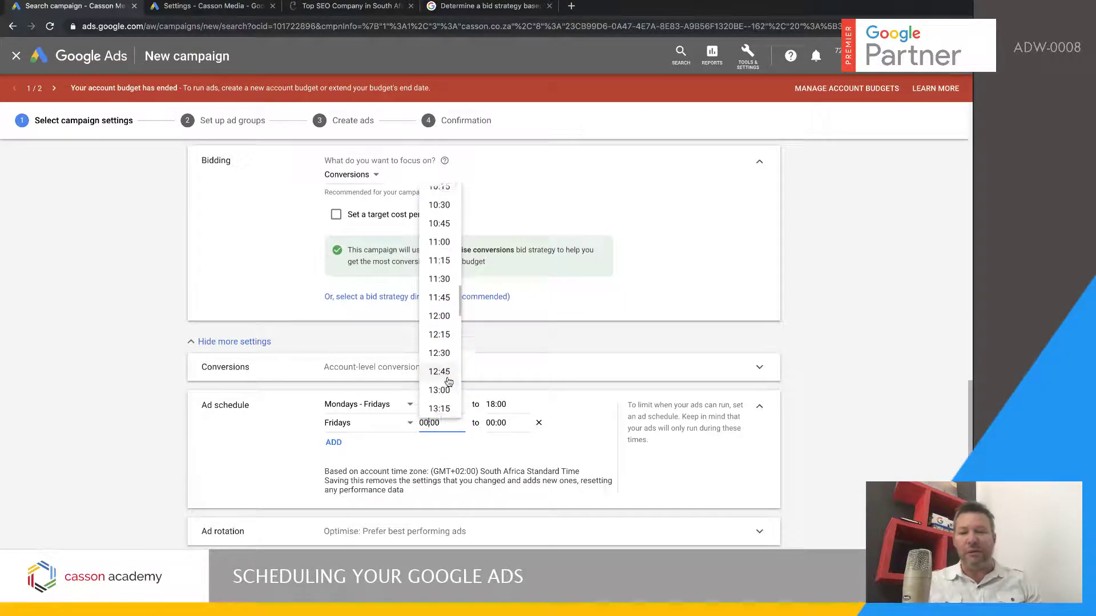
scroll(448, 377, up, 1)
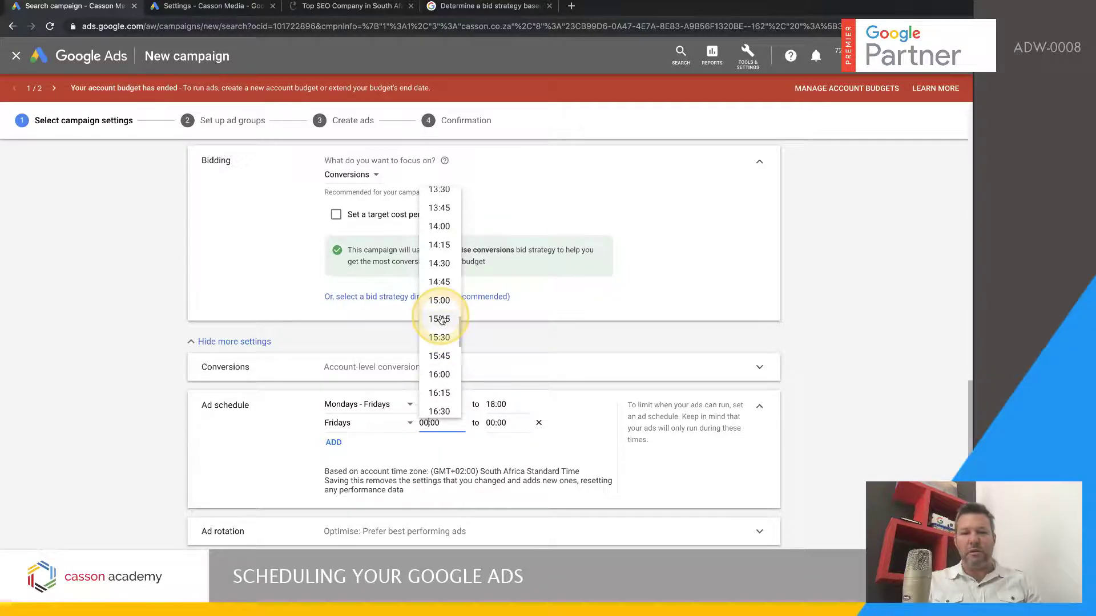
click(448, 261)
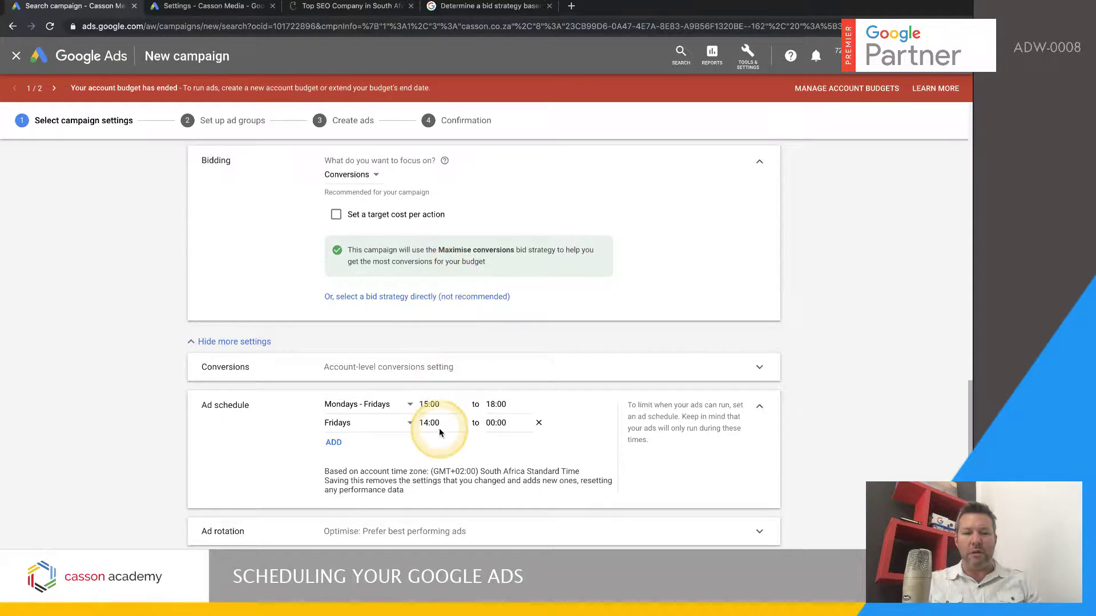
- Set the end time of the Fridays schedule entry to 17:00
click(495, 422)
scroll(501, 341, down, 20)
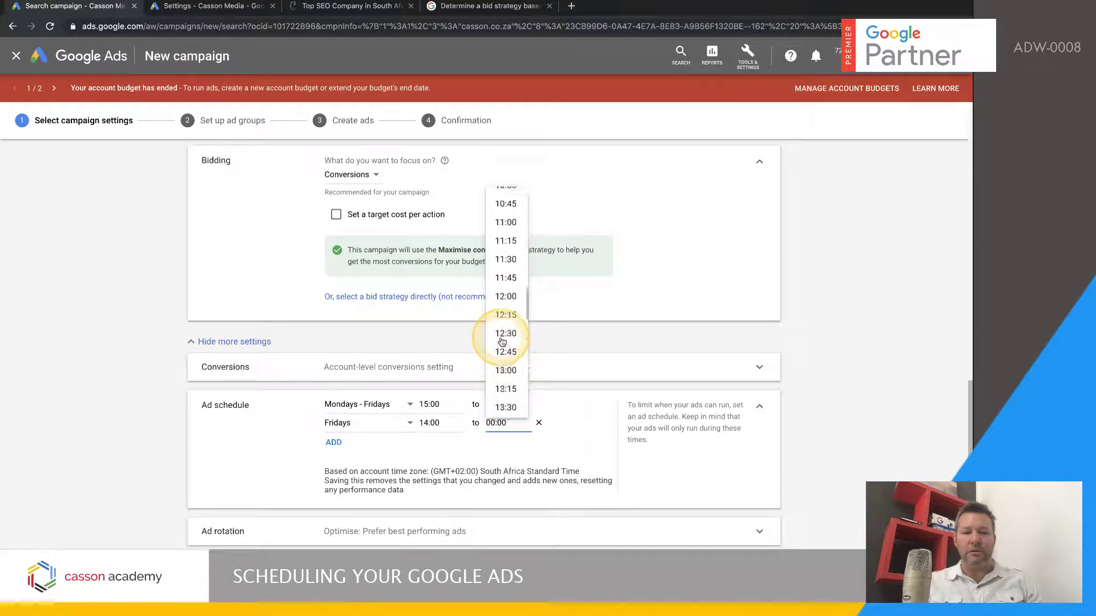
click(501, 337)
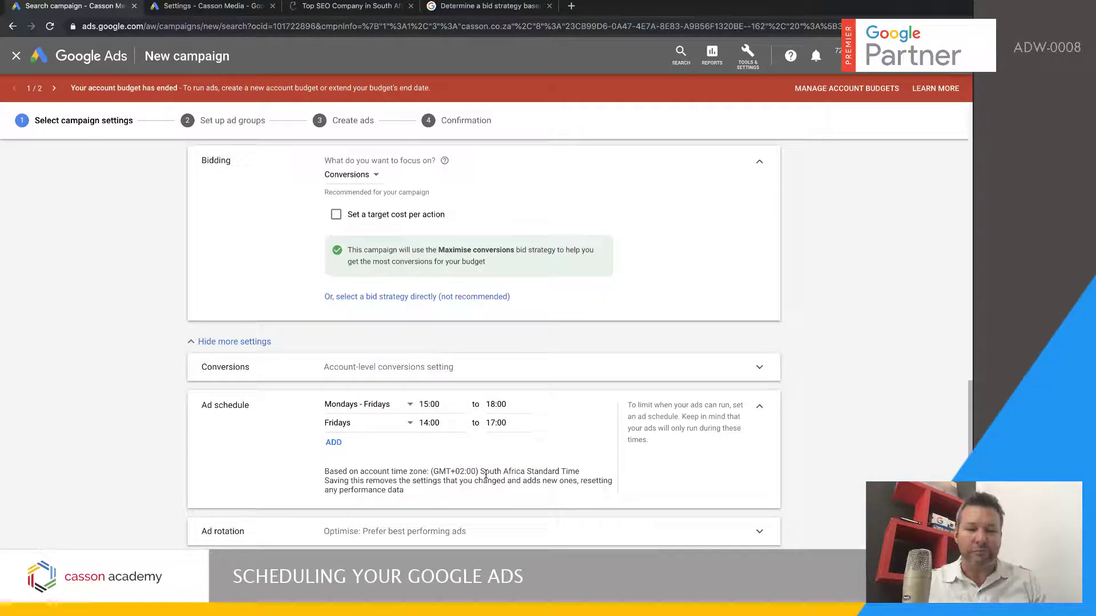
- Change the days of the first ad schedule entry to Mondays
click(348, 405)
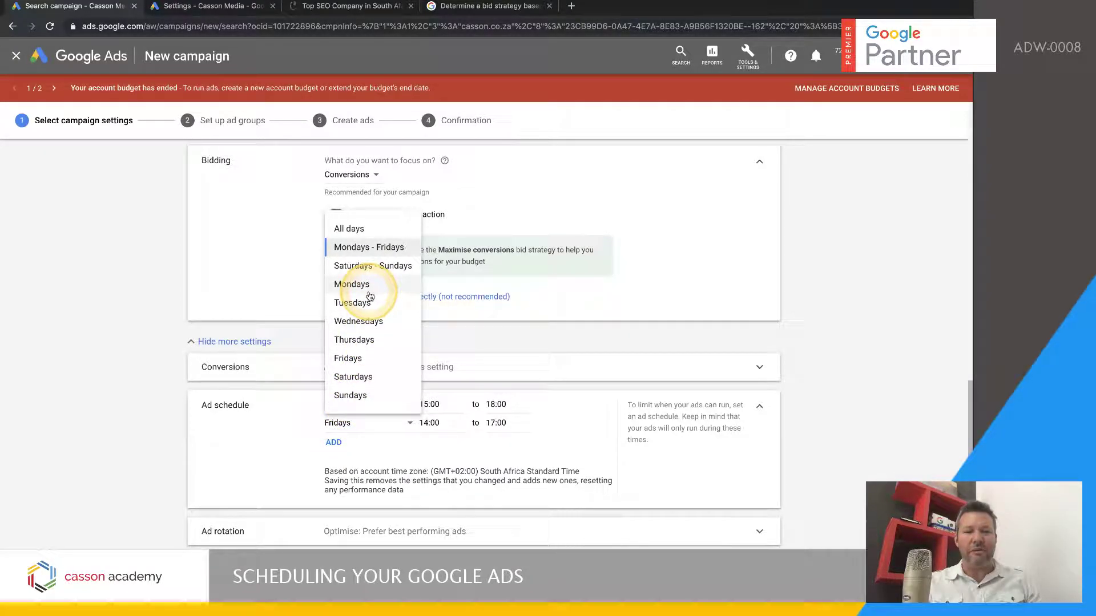
click(353, 285)
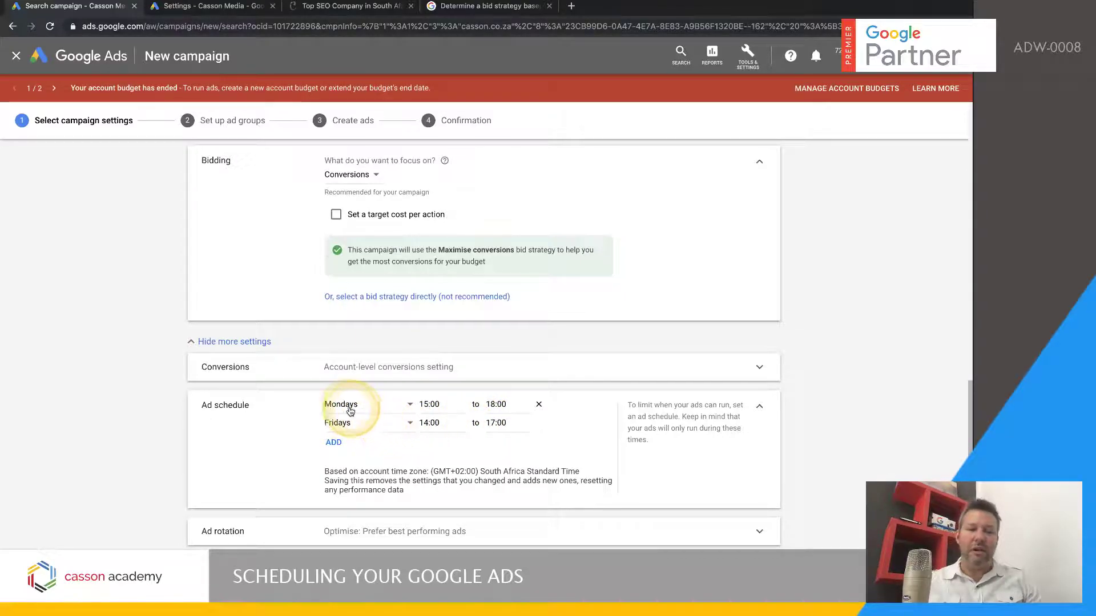
- Add a third ad schedule entry for Tuesdays and open its start time options
click(335, 441)
click(343, 443)
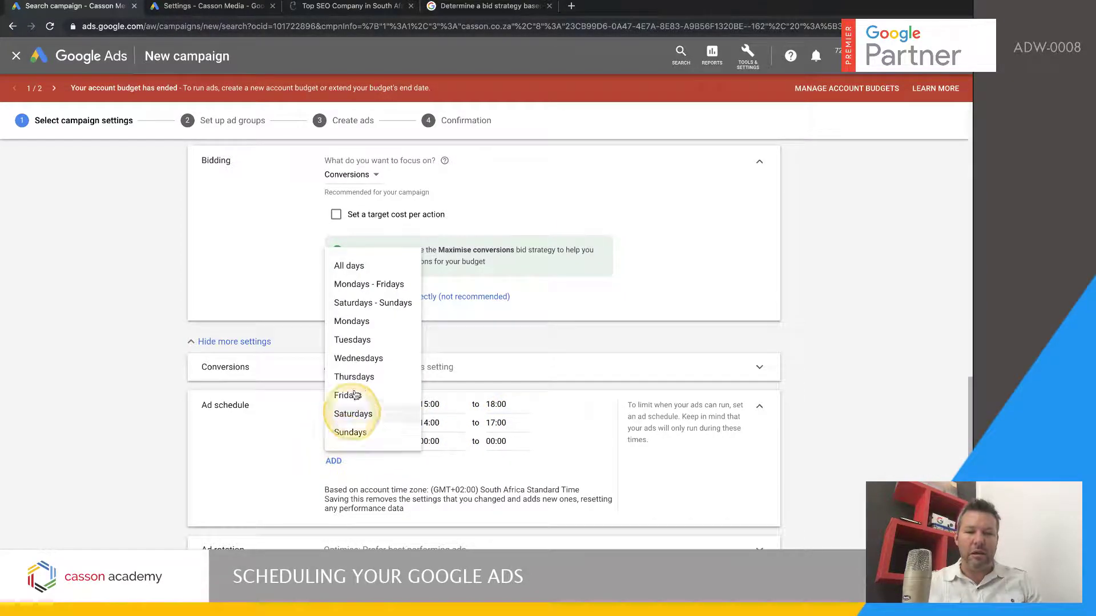
click(341, 383)
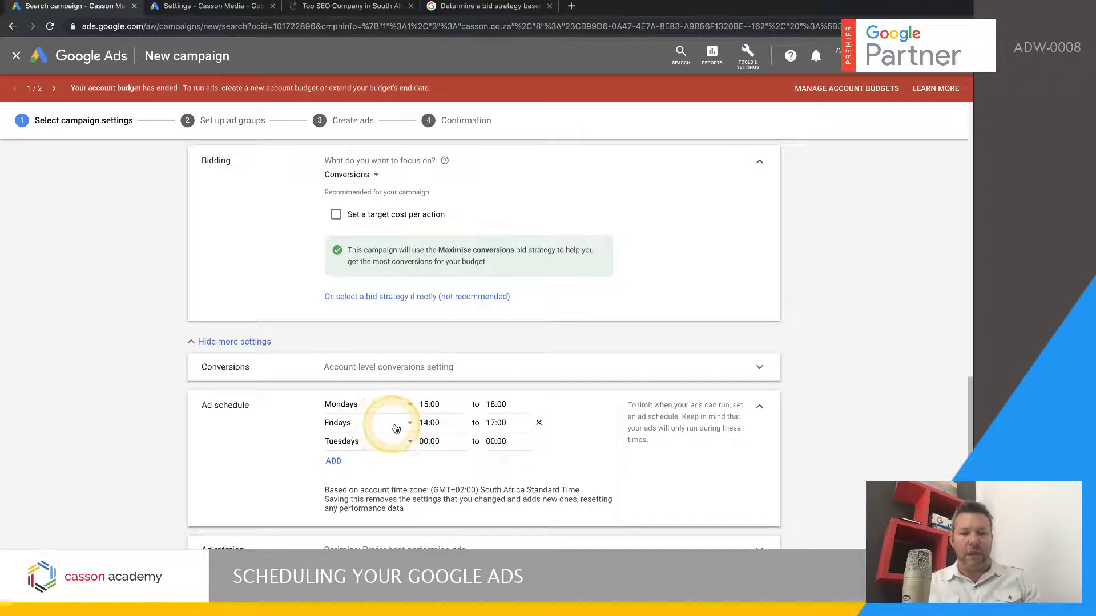
click(430, 441)
scroll(448, 371, down, 4)
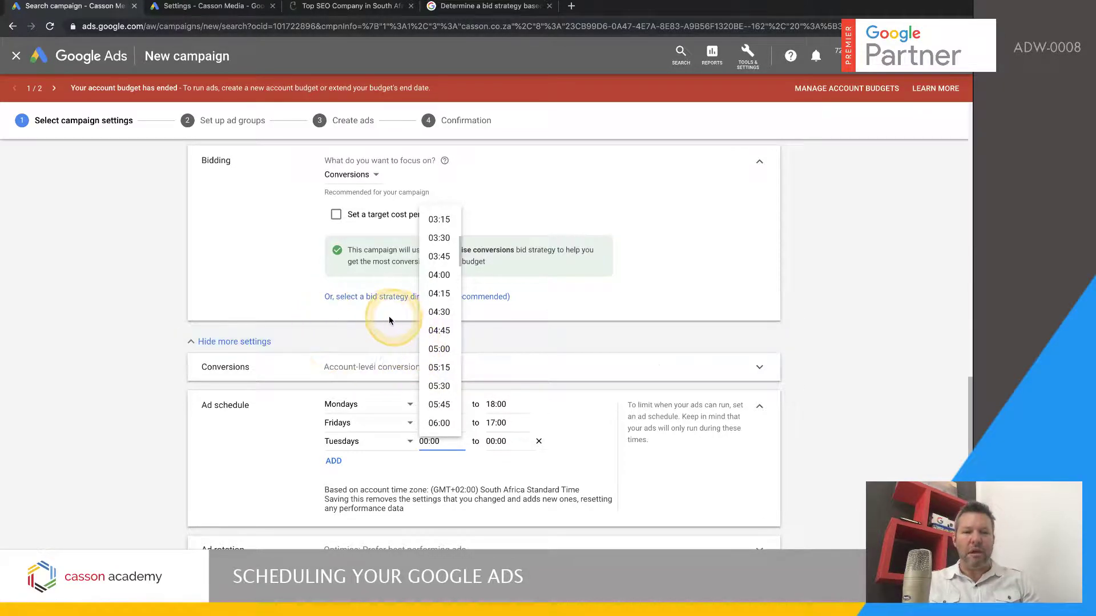
- Change the days of the first ad schedule entry to All days
scroll(389, 317, up, 1)
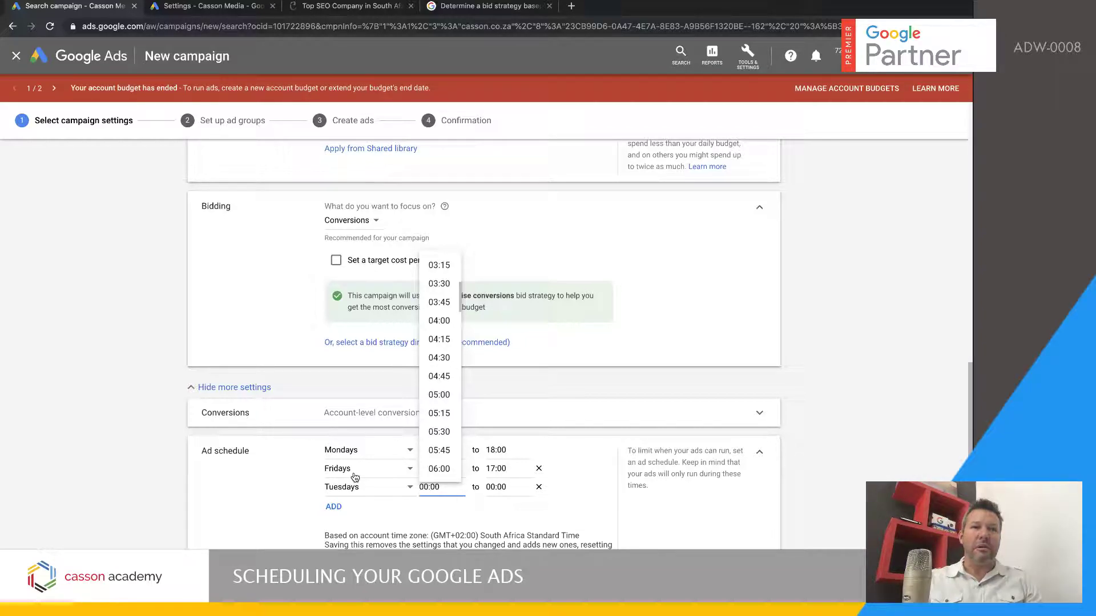
click(344, 450)
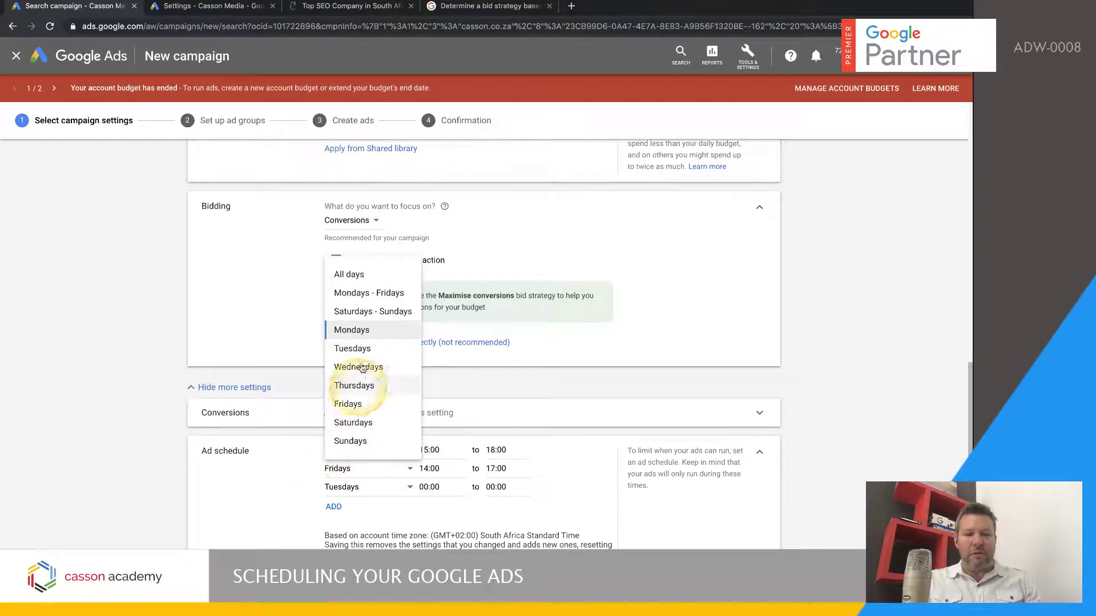
click(354, 274)
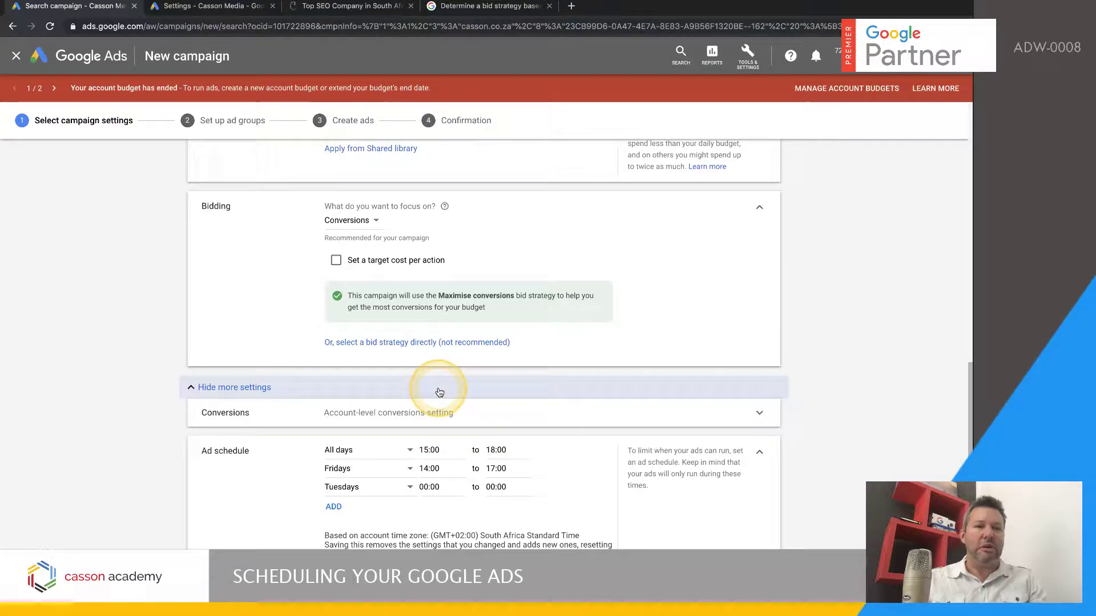
- Switch to the existing S-GAU-ADWORDS-TRAINING campaign, view its ad groups, and inspect the start and end date options in its settings
click(228, 12)
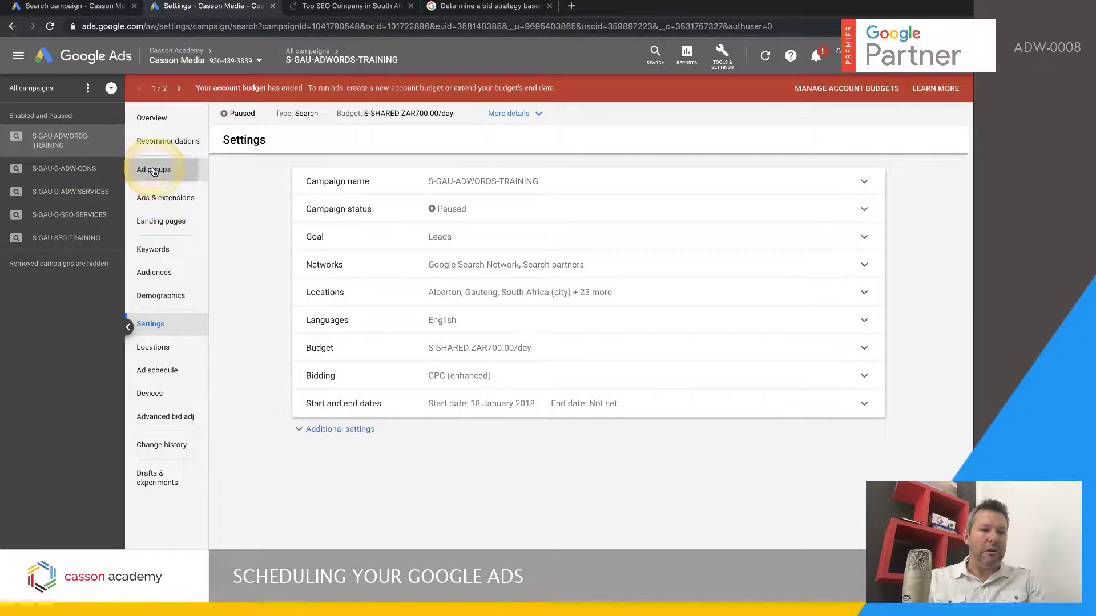
click(153, 170)
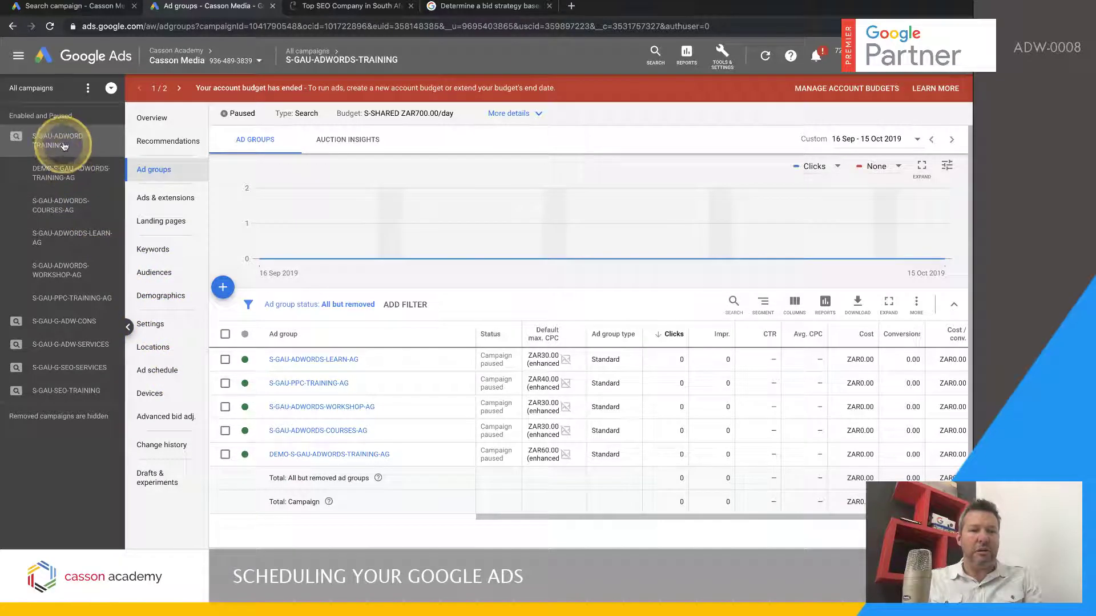
click(150, 324)
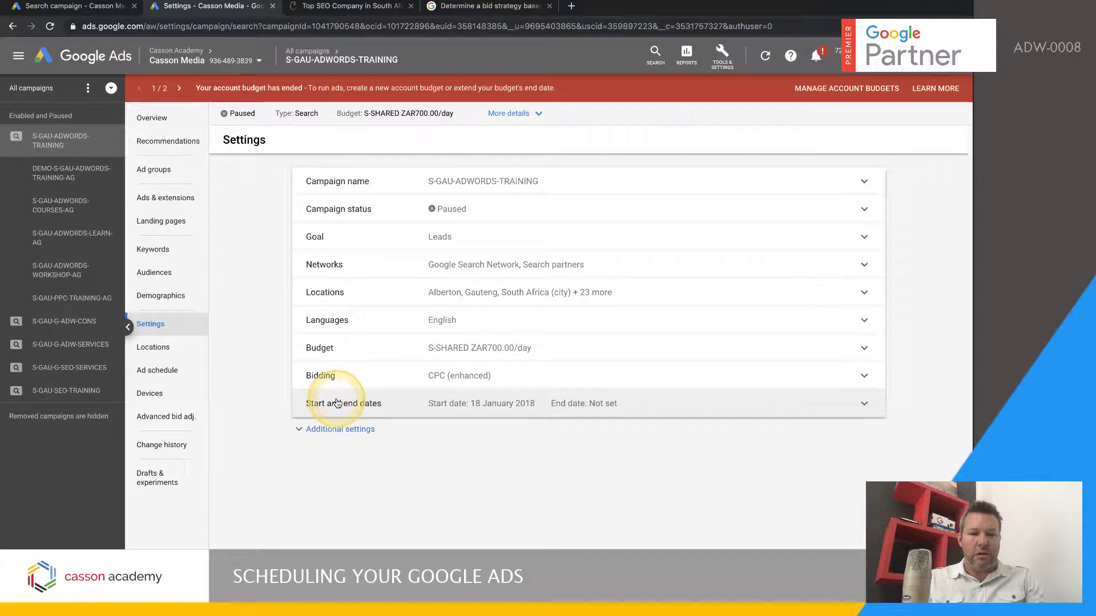
click(468, 399)
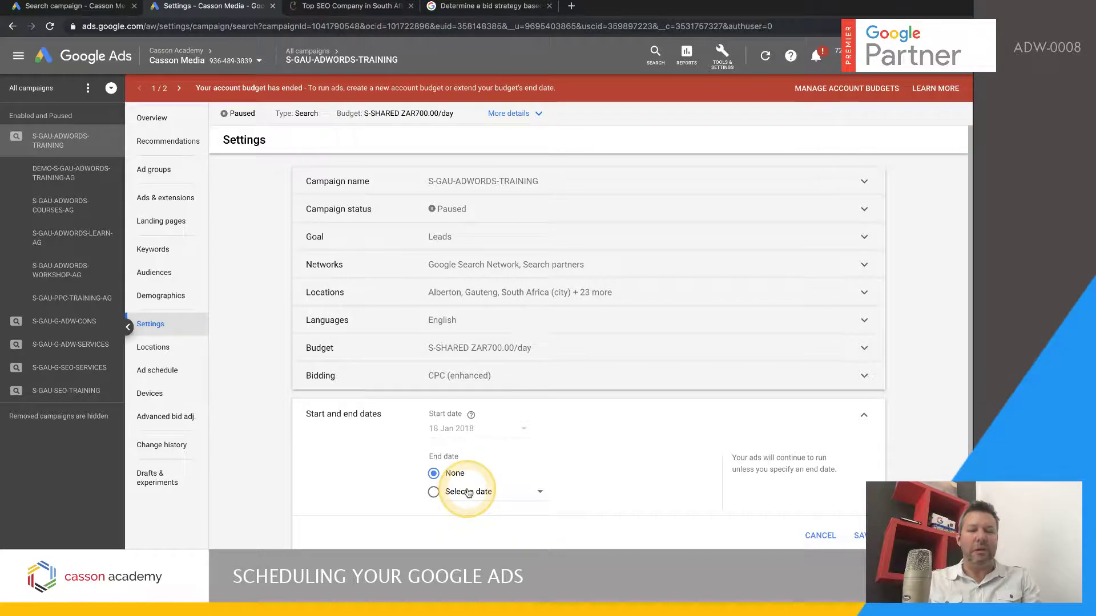
click(867, 416)
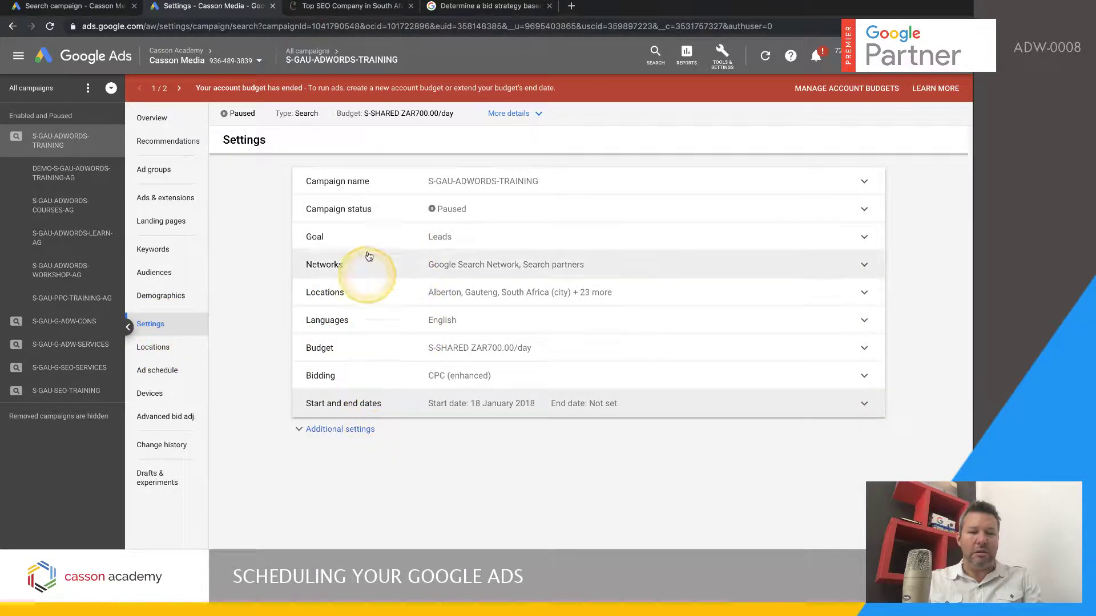
- Expand the campaign's additional settings, and open its ad schedule to examine the scheduled time slots
click(338, 430)
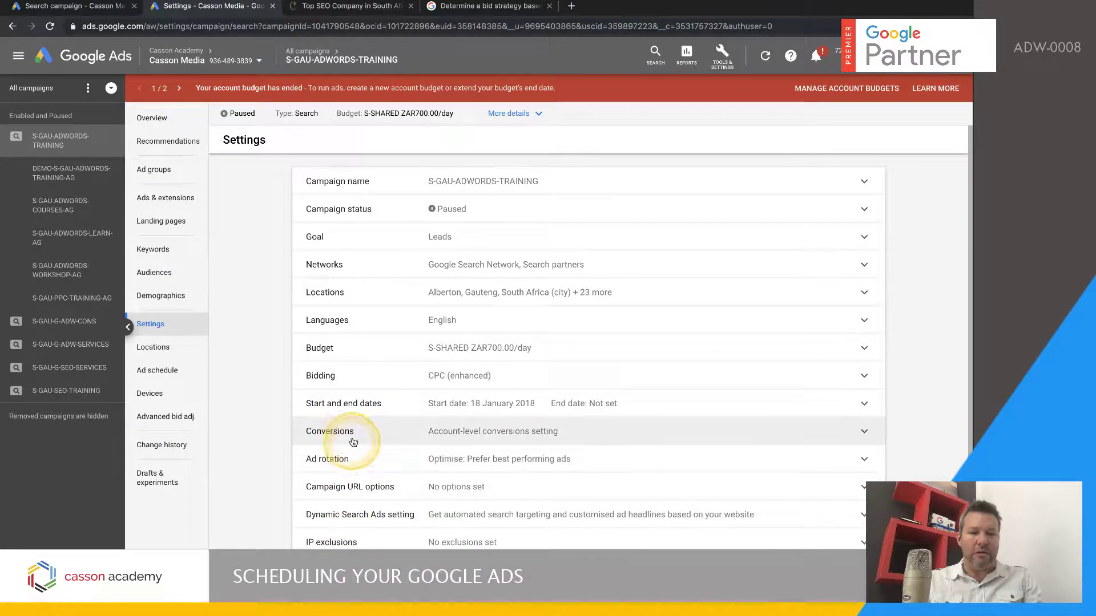
click(170, 372)
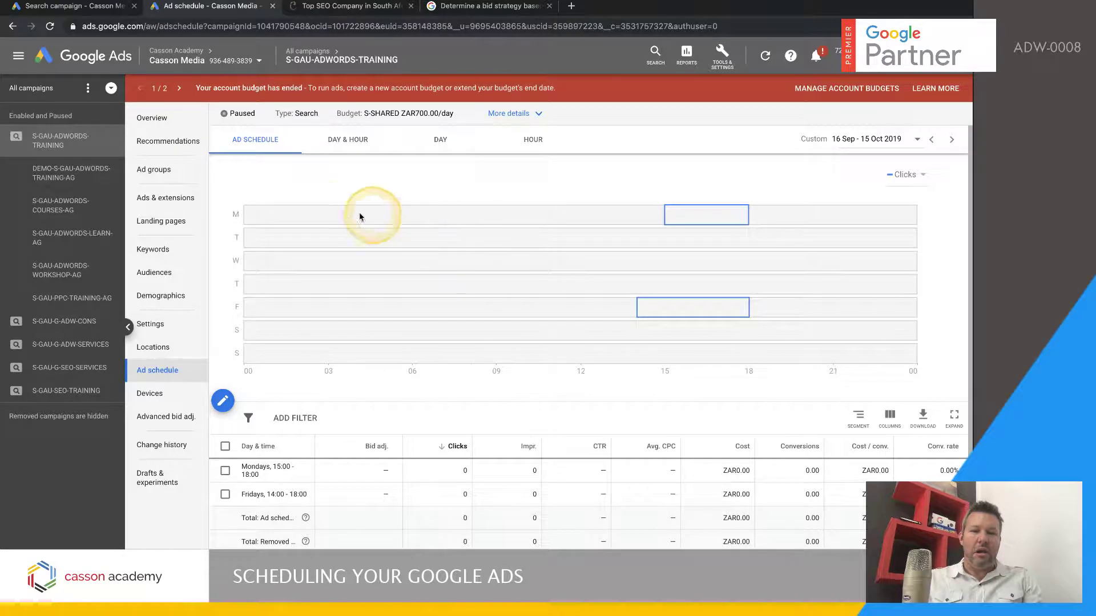
mouse_move(729, 223)
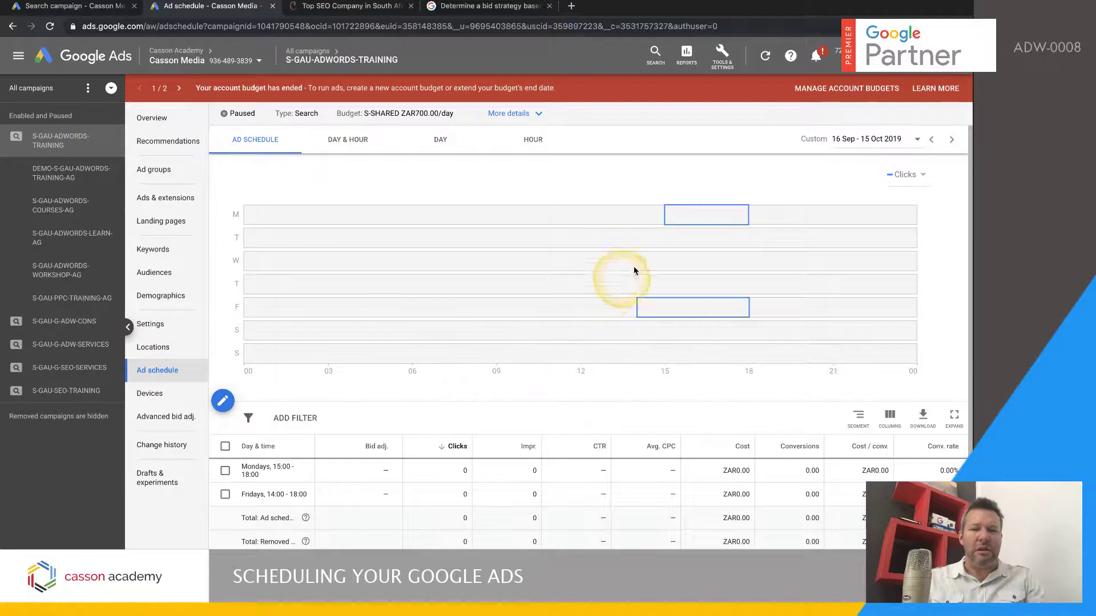
- View the DEMO-S-GAU-ADWORDS-TRAINING-AG ad group's available pages, and return to the S-GAU-ADWORDS-TRAINING campaign's ad schedule
click(80, 144)
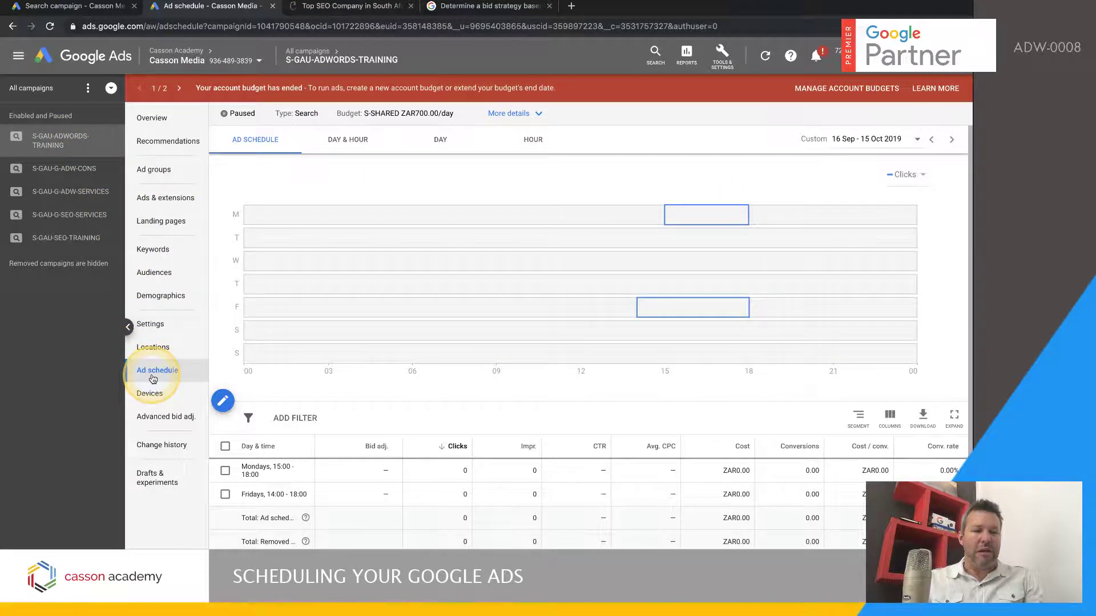
click(78, 141)
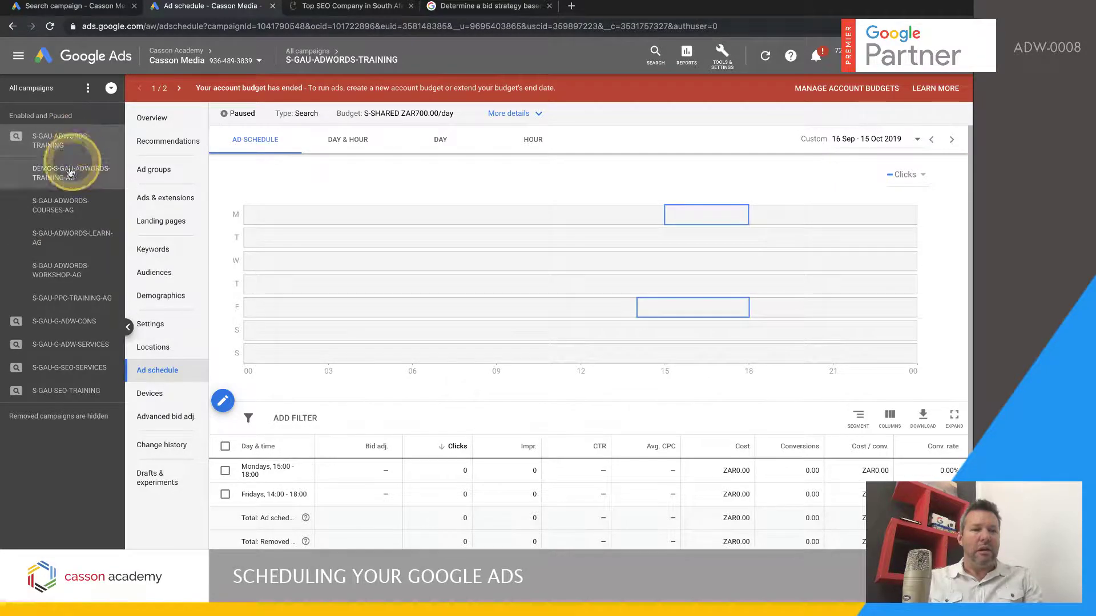
click(53, 175)
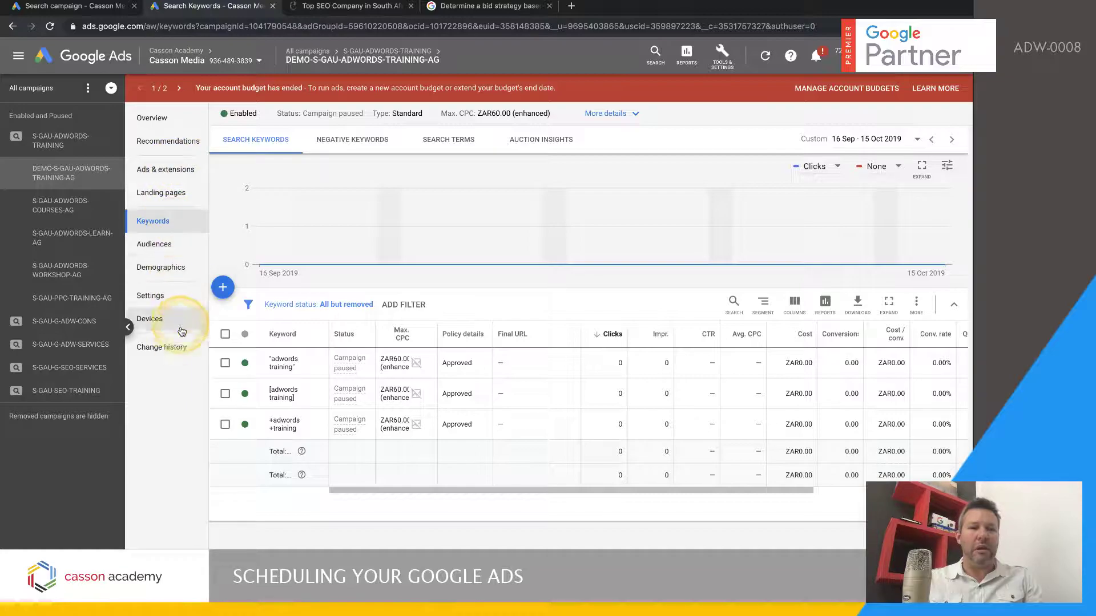
click(74, 146)
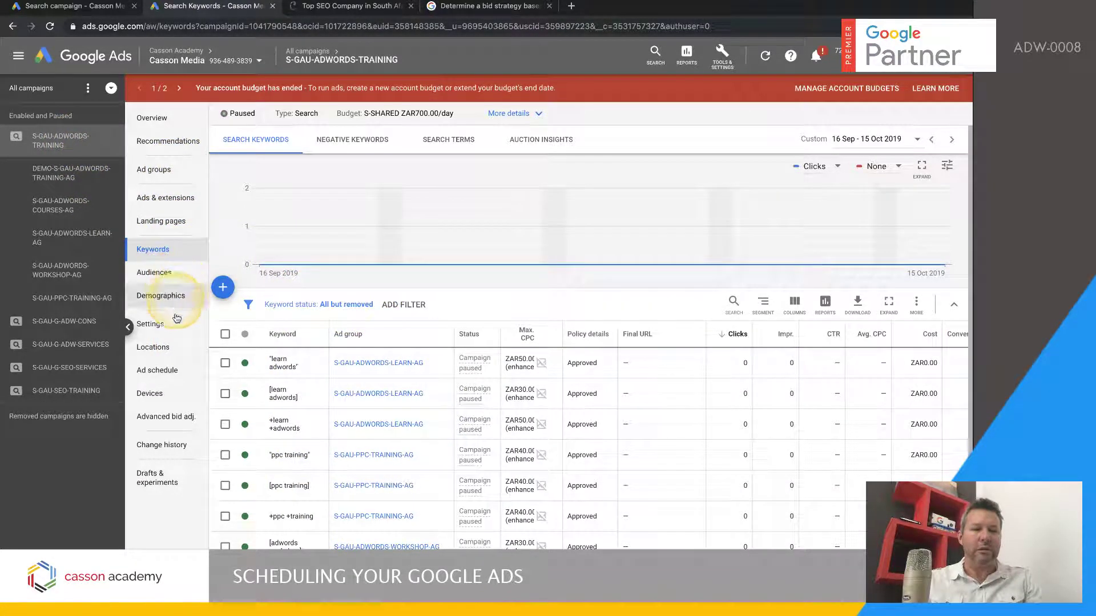
click(159, 370)
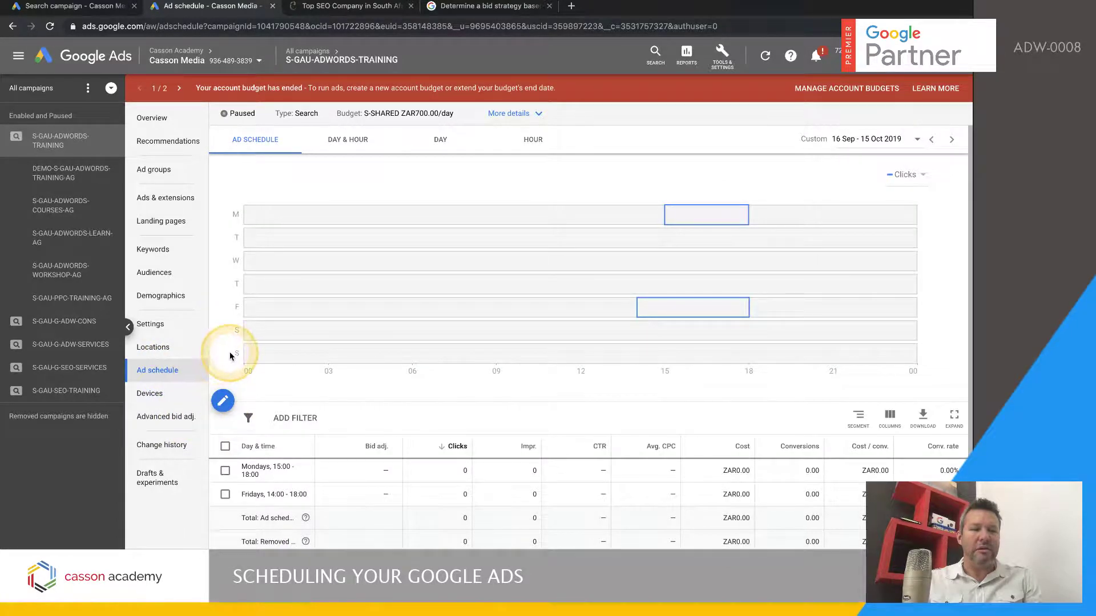